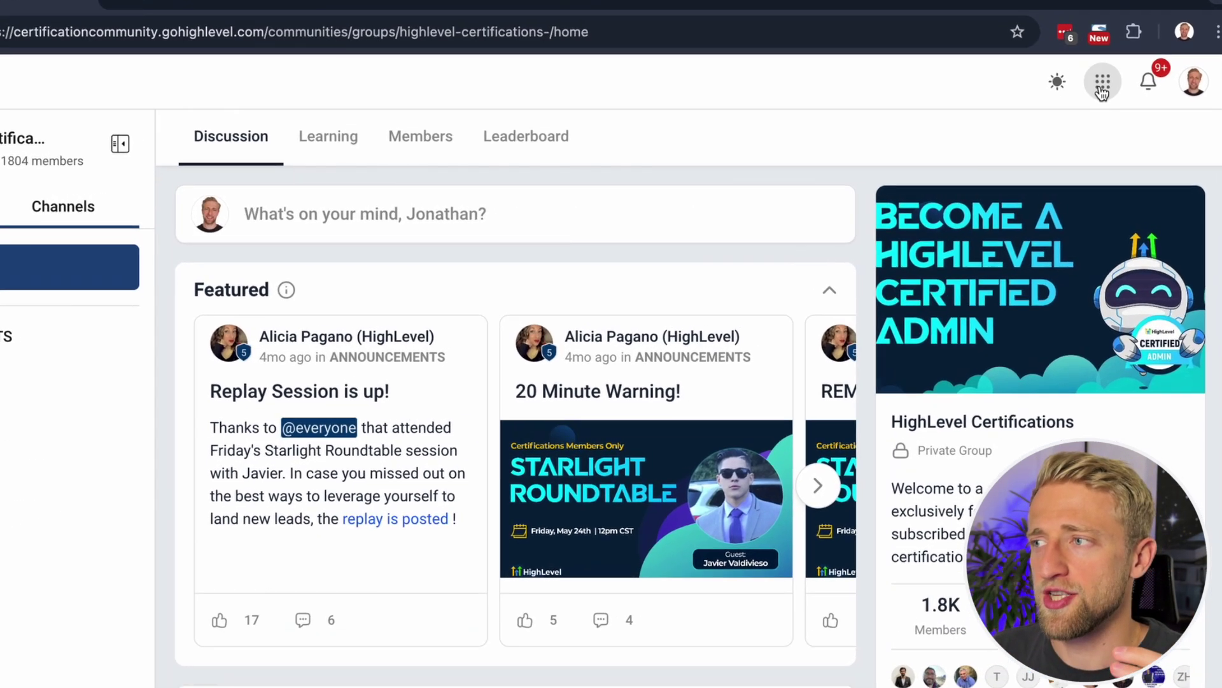
Open the HighLevel Certified Admins group from the community's Groups list.
left_click(1105, 93)
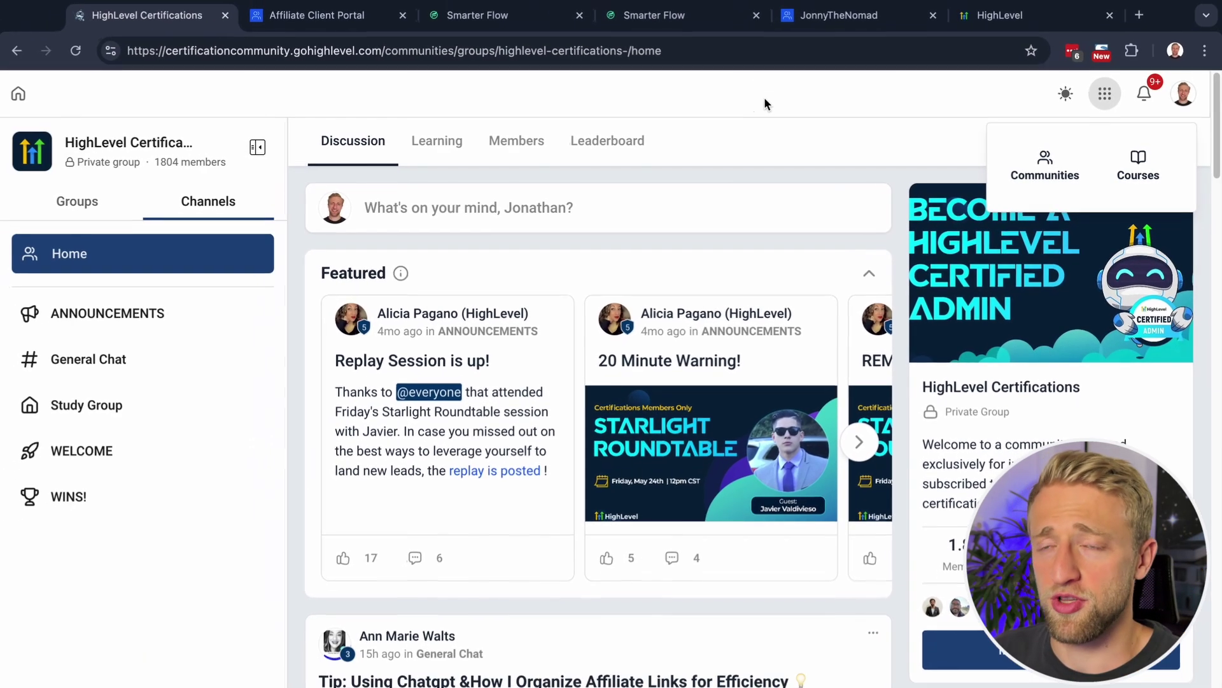
left_click(695, 83)
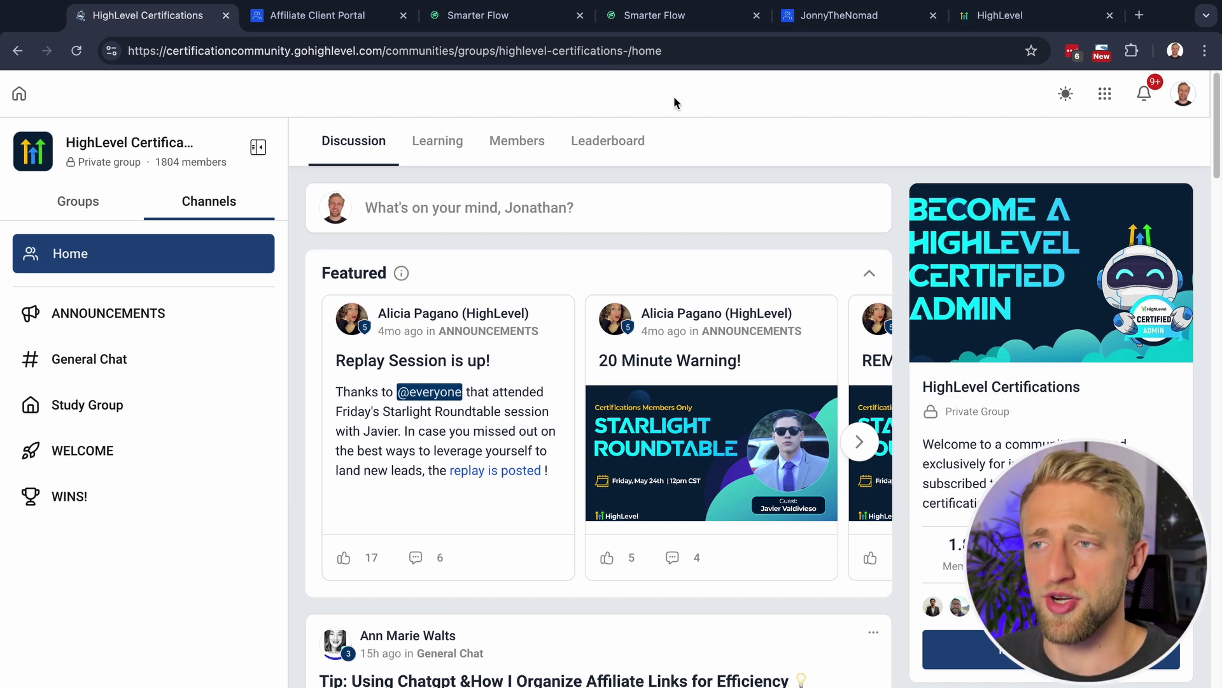
left_click(83, 210)
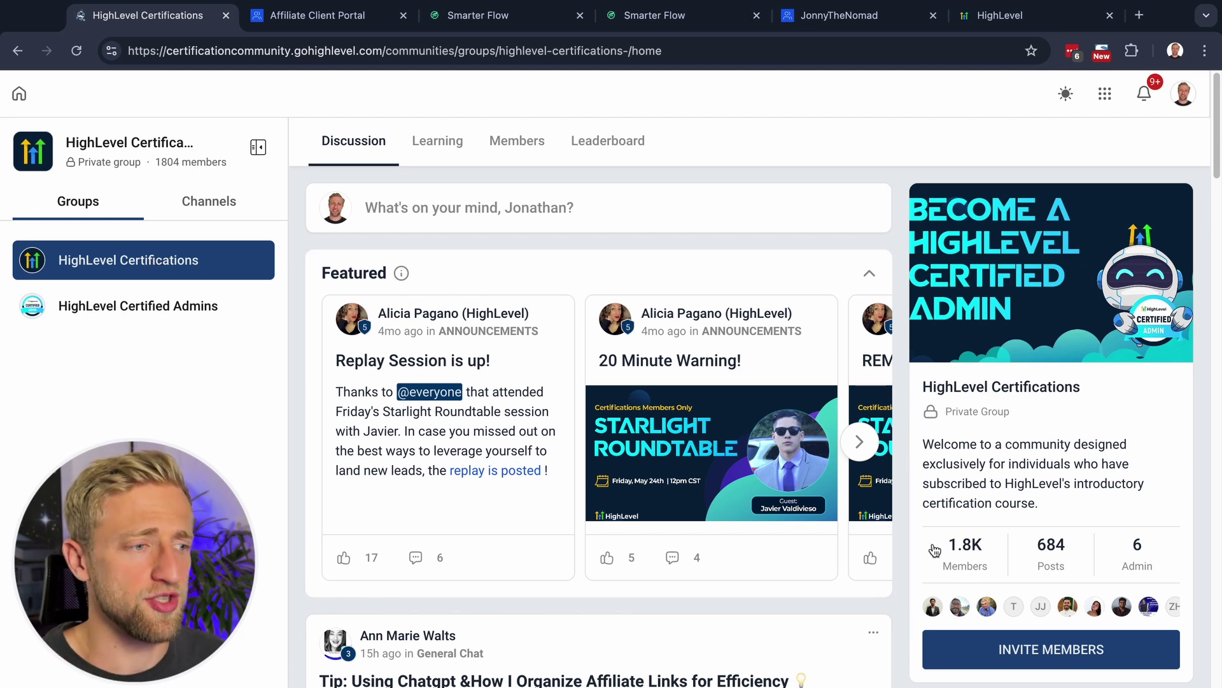
left_click(129, 310)
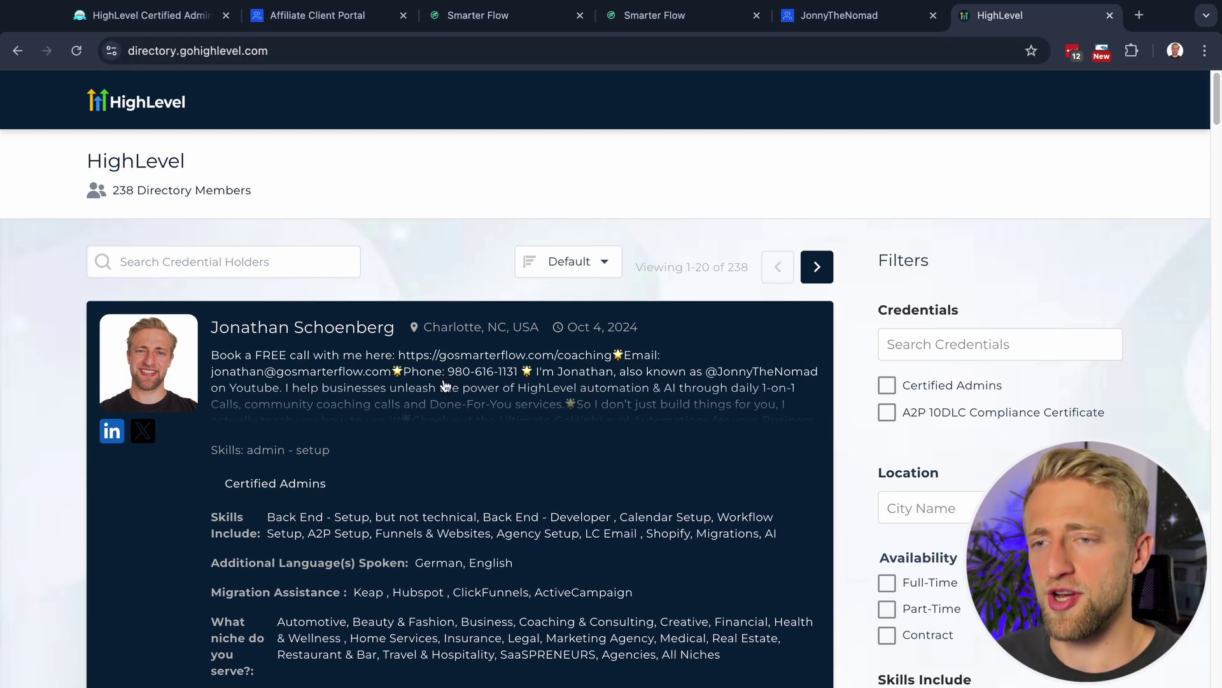
Scroll through the 238 certified members' profile cards in the HighLevel Directory.
scroll(274, 369, "down", 10)
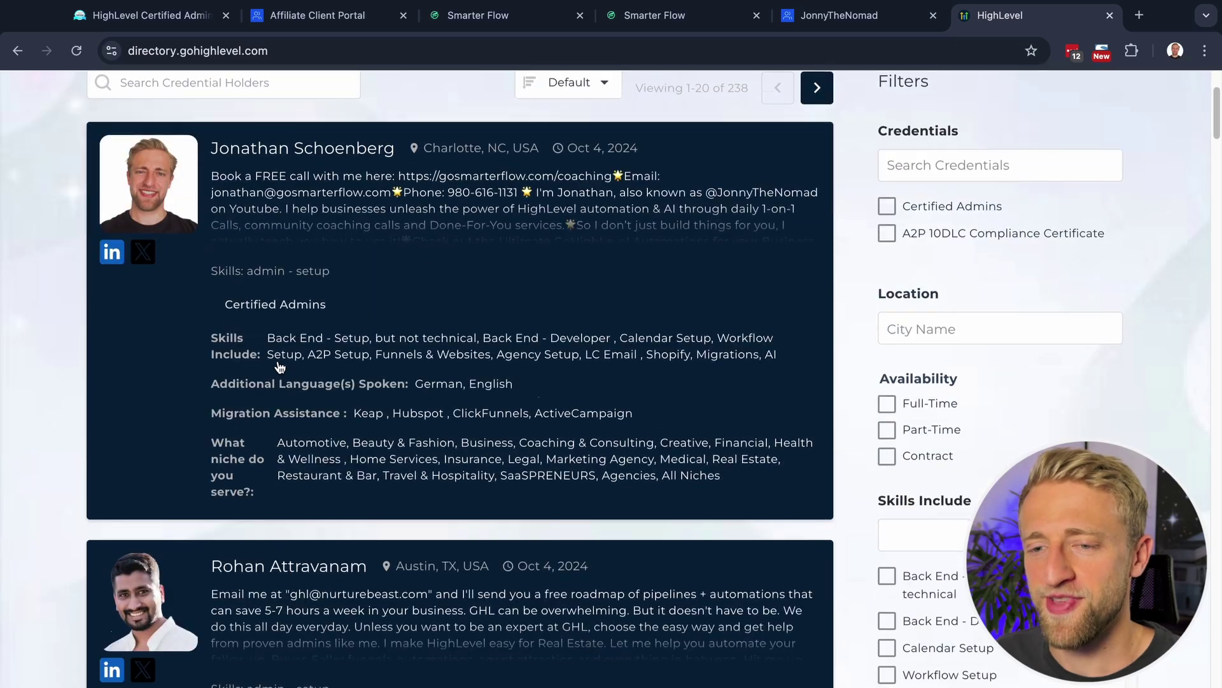
scroll(274, 370, "down", 20)
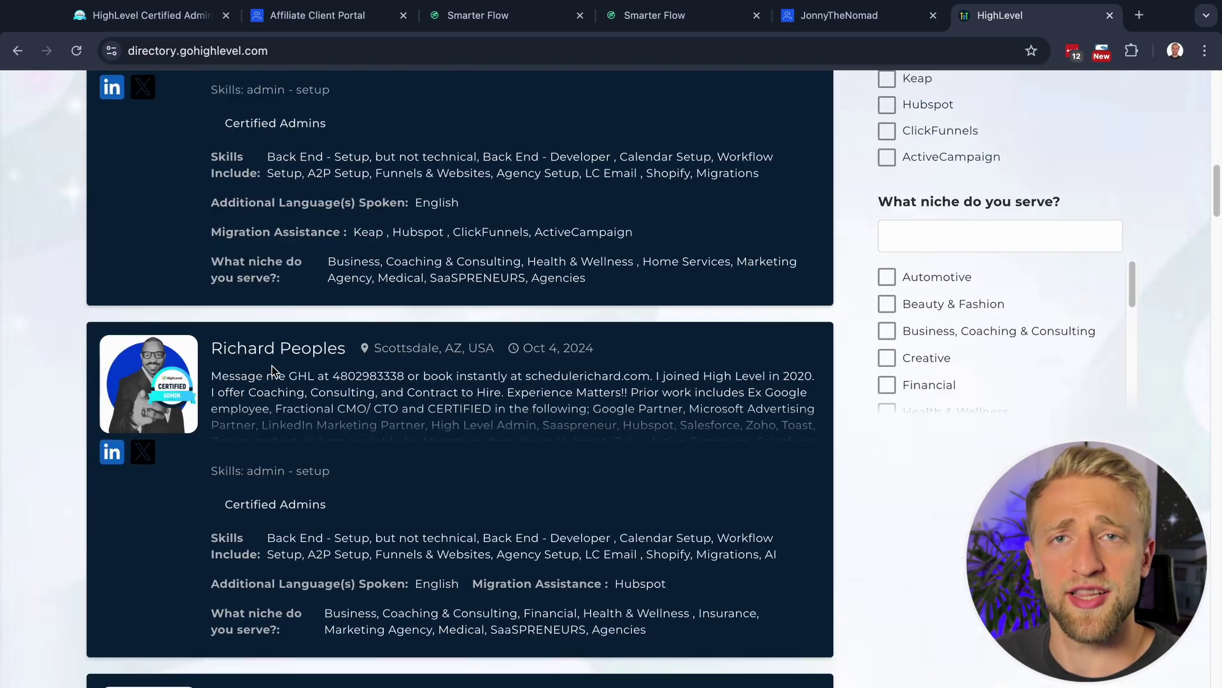
scroll(277, 379, "down", 5)
scroll(277, 379, "up", 15)
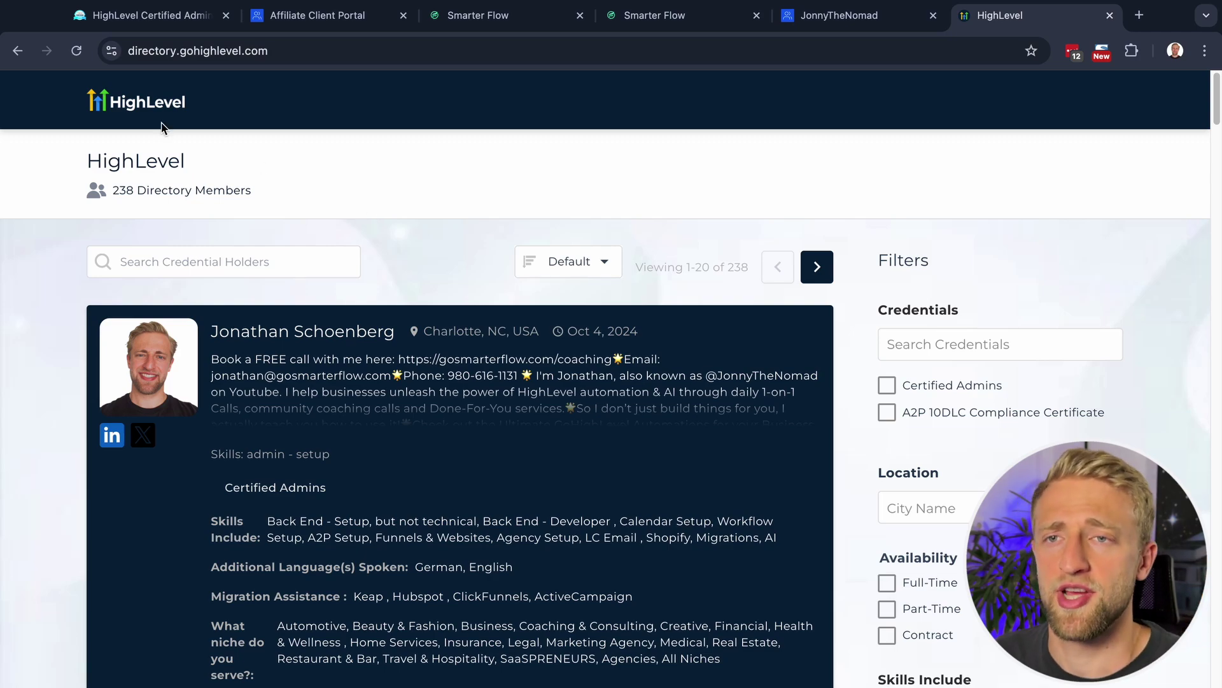
scroll(318, 382, "down", 12)
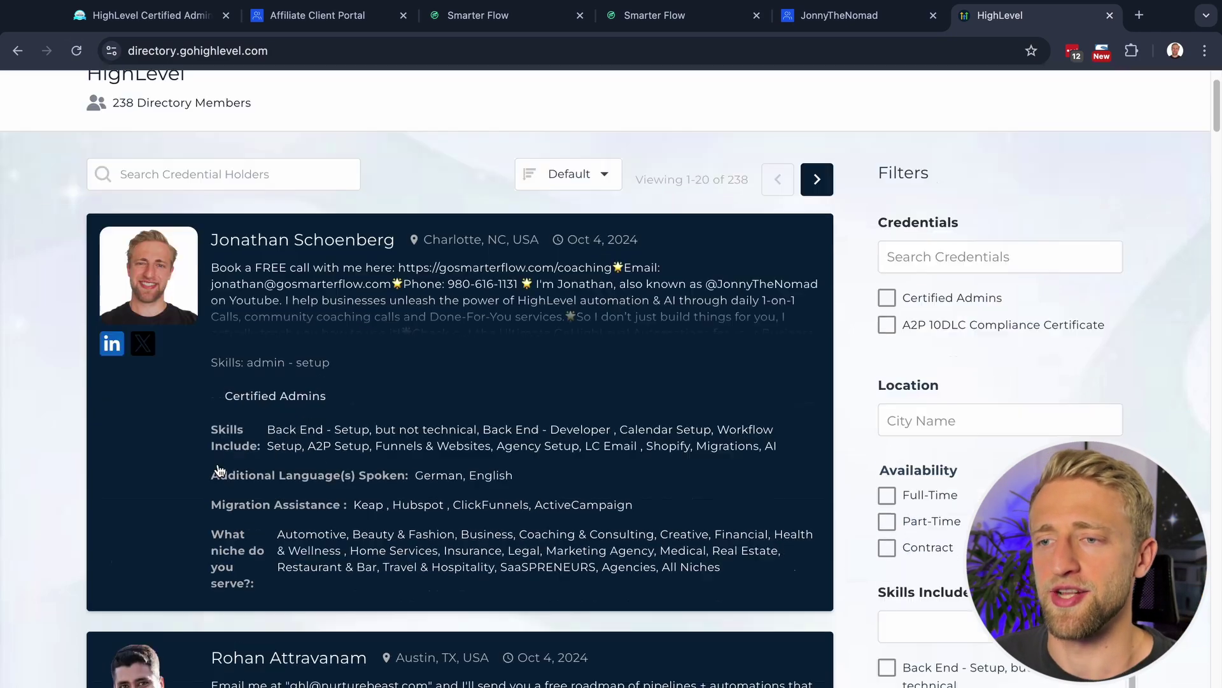
scroll(310, 540, "up", 15)
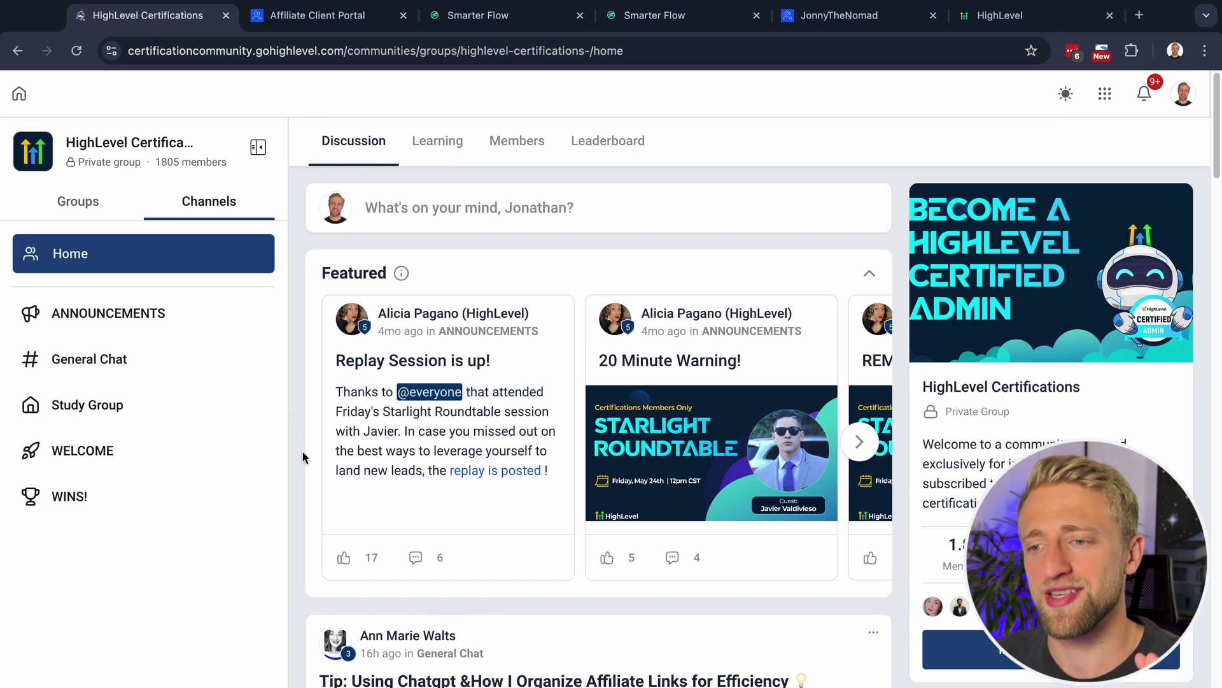
Browse the Certifications group's Learning, Members and Leaderboard pages.
scroll(576, 522, "down", 8)
scroll(576, 522, "down", 5)
scroll(570, 517, "up", 13)
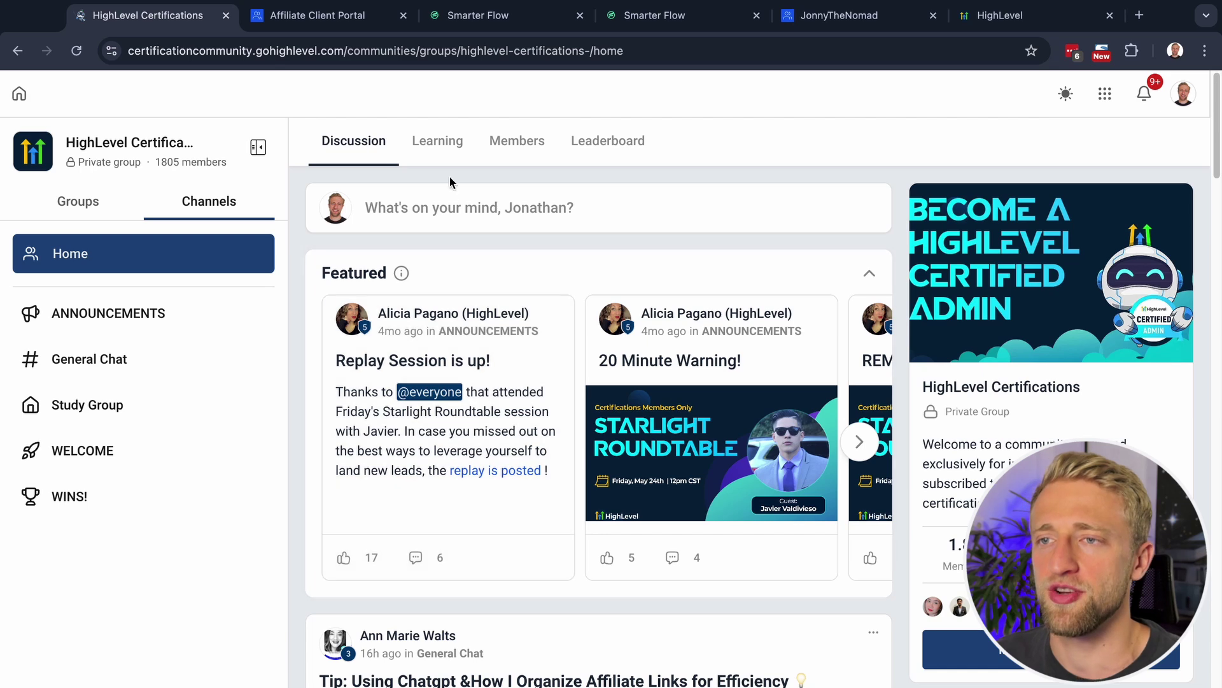
left_click(437, 142)
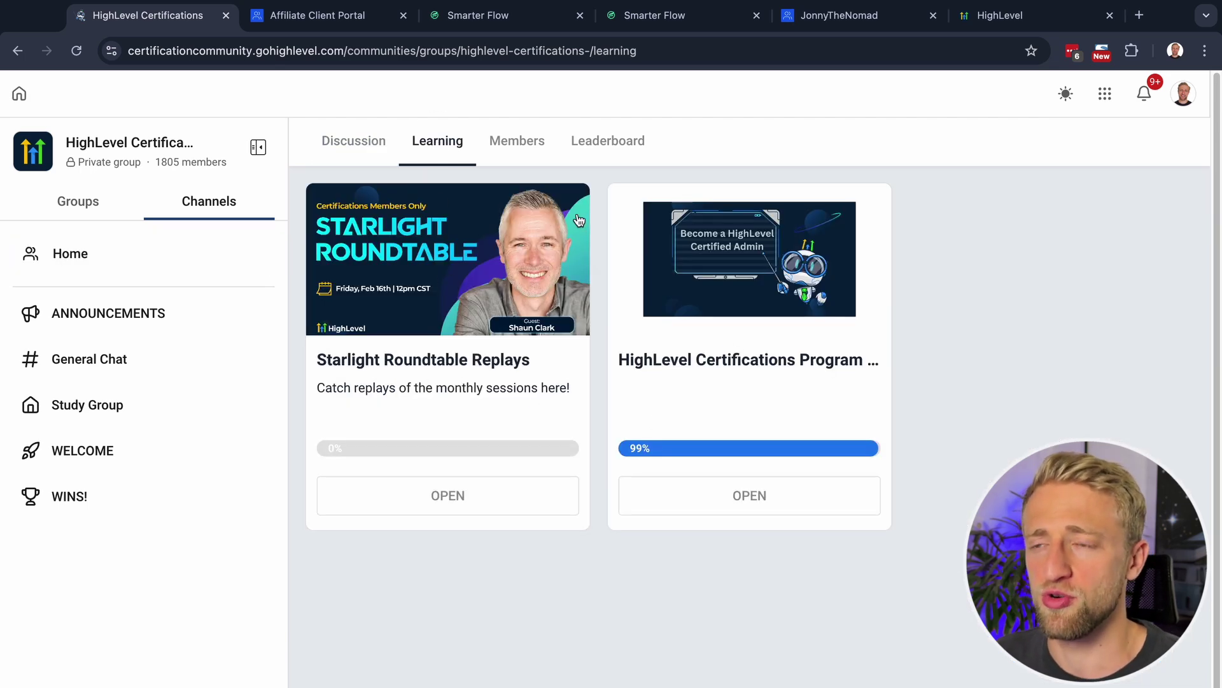
left_click(518, 142)
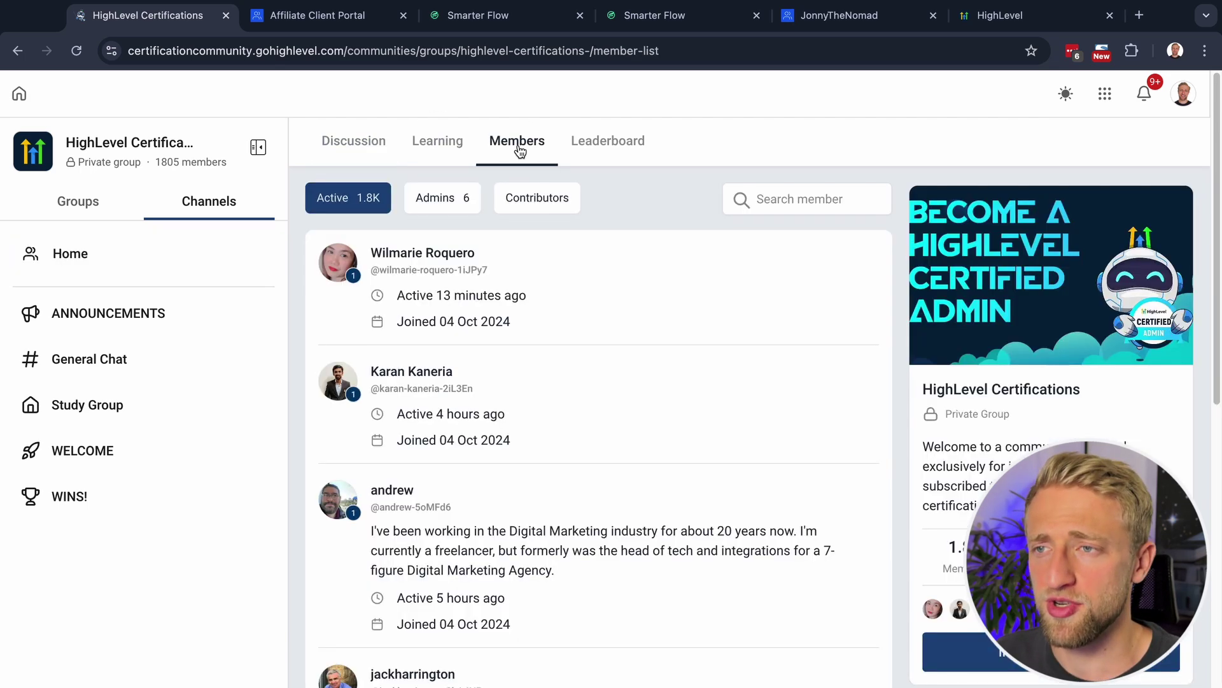
left_click(608, 142)
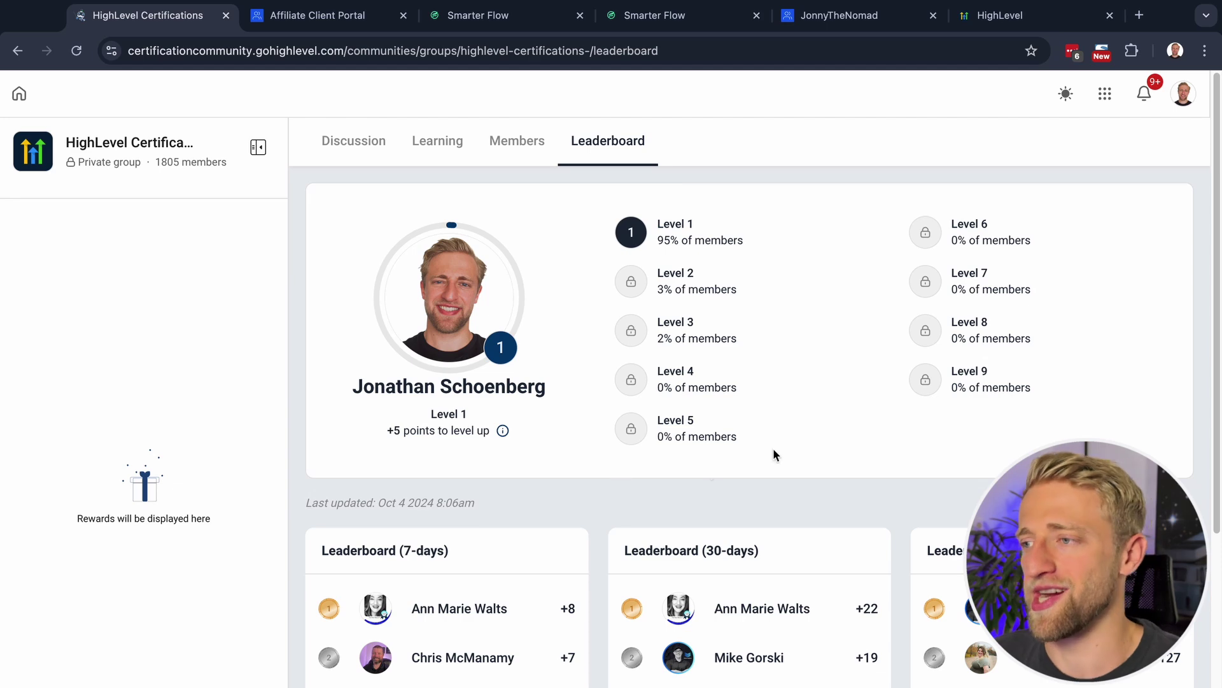
Return to the Discussion feed, then go to the Courses library.
left_click(333, 146)
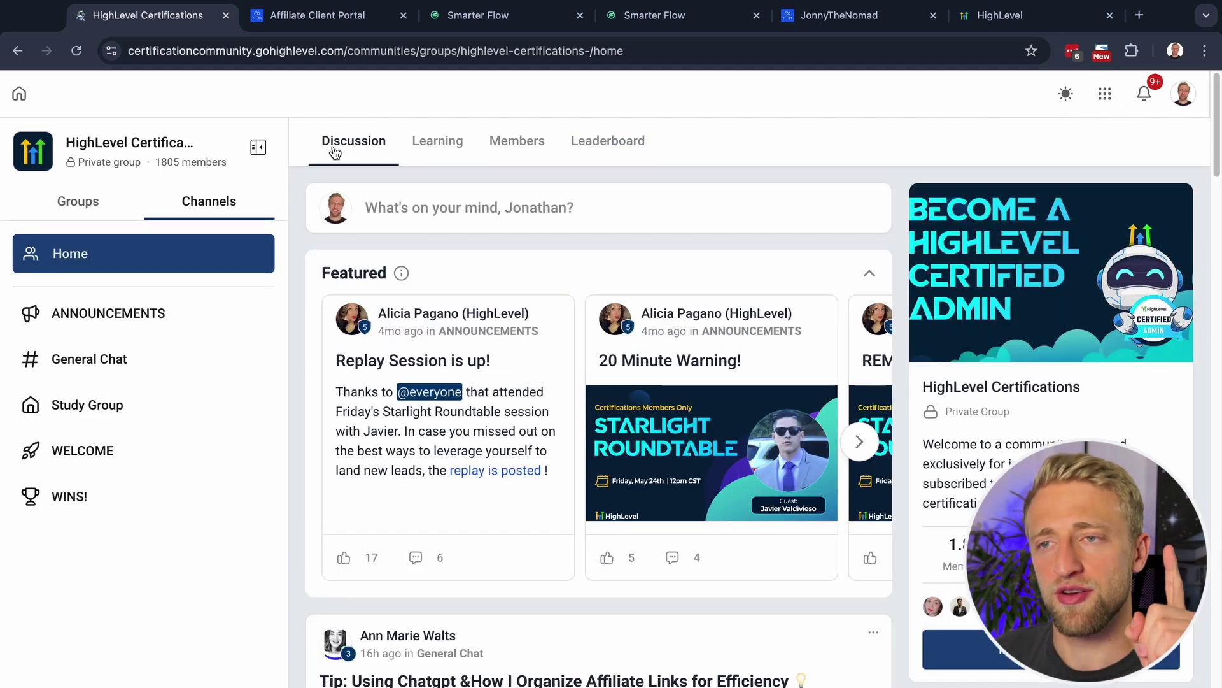
left_click(1105, 94)
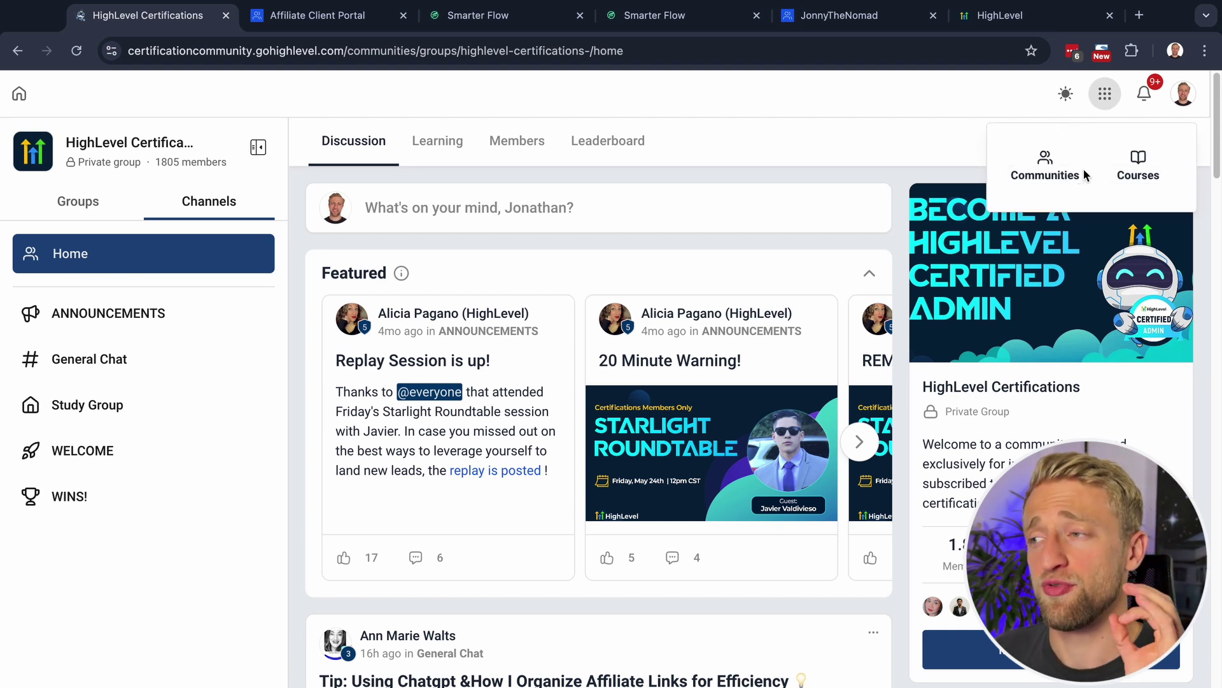
left_click(1138, 173)
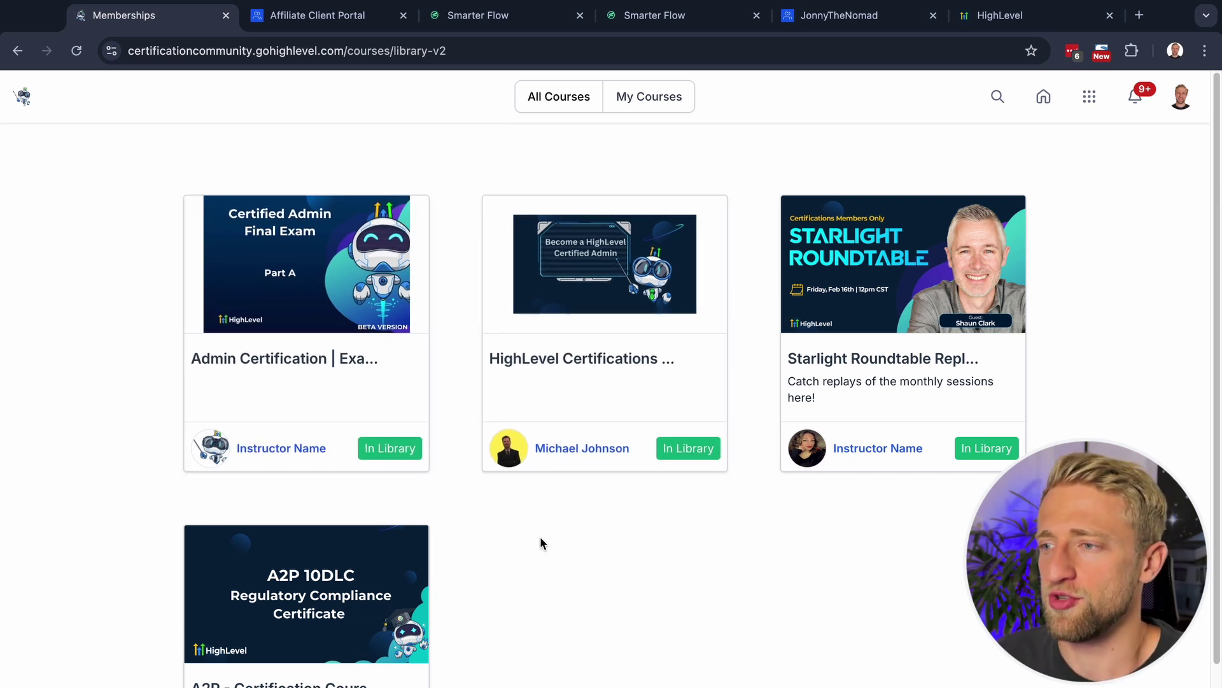
Open the Admin Certification Exam Part A course, showing its quiz passed at 97%.
left_click(282, 276)
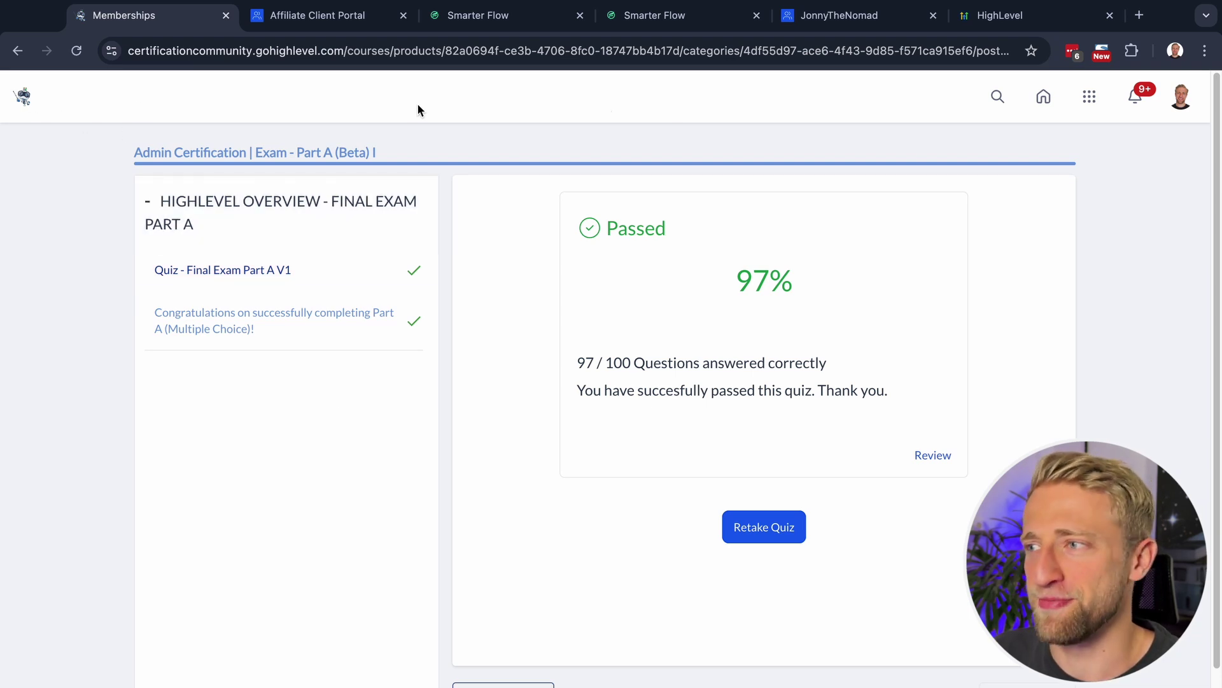
Return to the Courses library and open the HighLevel Certifications Program (Beta) 2024 course.
left_click(1090, 96)
left_click(1089, 163)
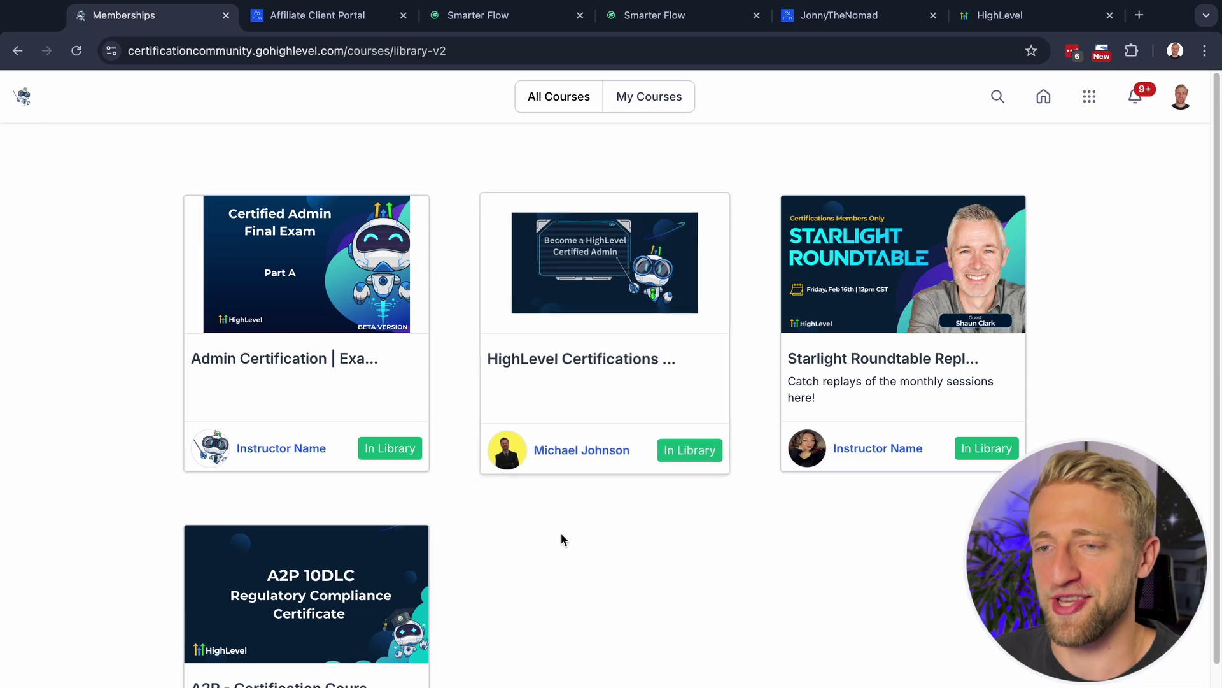
left_click(533, 319)
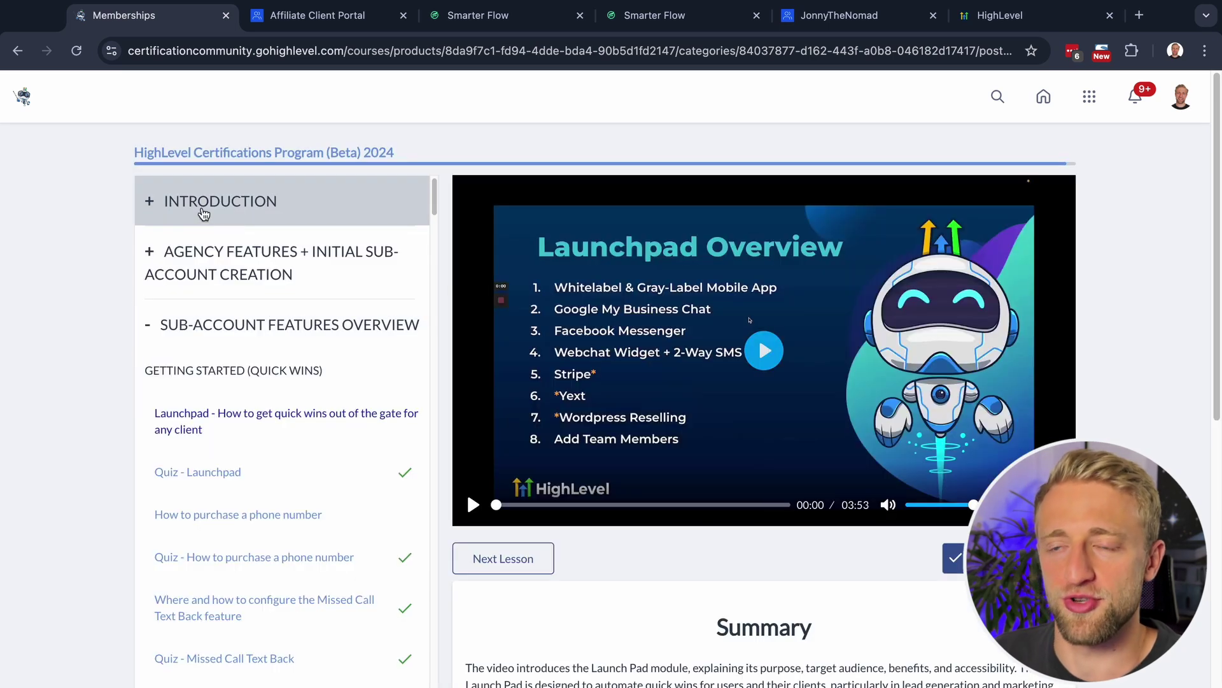
Expand the AGENCY FEATURES + INITIAL SUB-ACCOUNT CREATION lessons in the course sidebar.
left_click(203, 207)
left_click(203, 208)
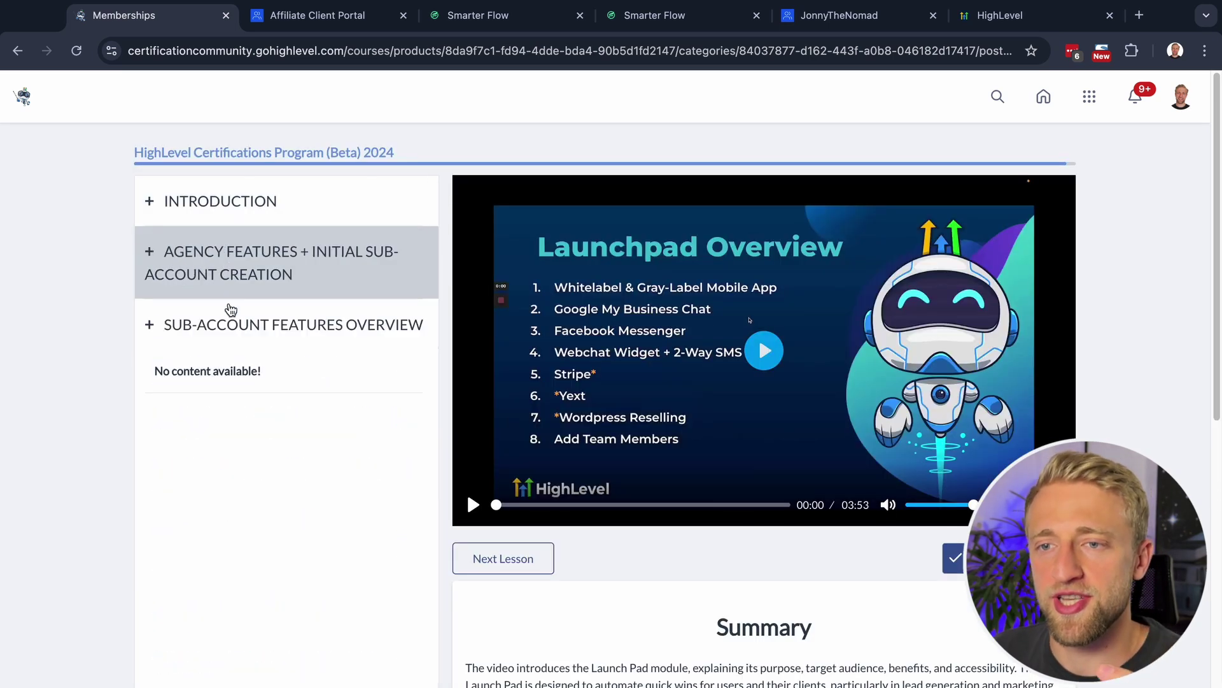
left_click(235, 266)
scroll(275, 357, "down", 20)
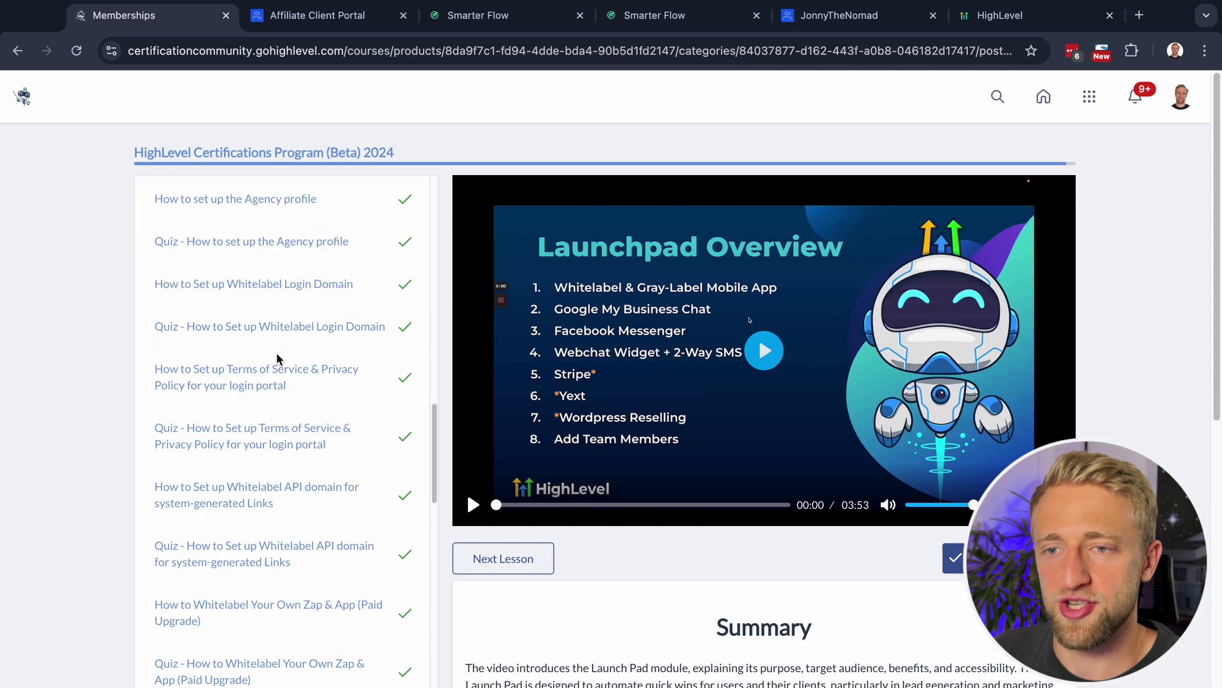
scroll(278, 361, "up", 20)
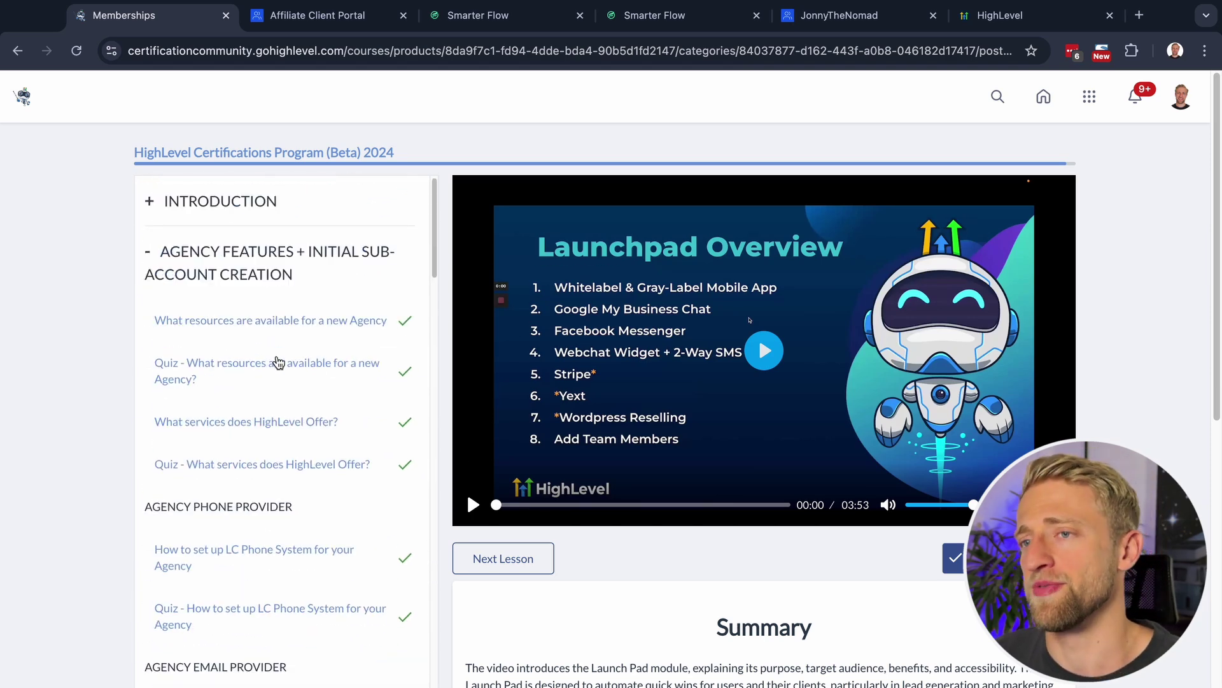
left_click(1088, 98)
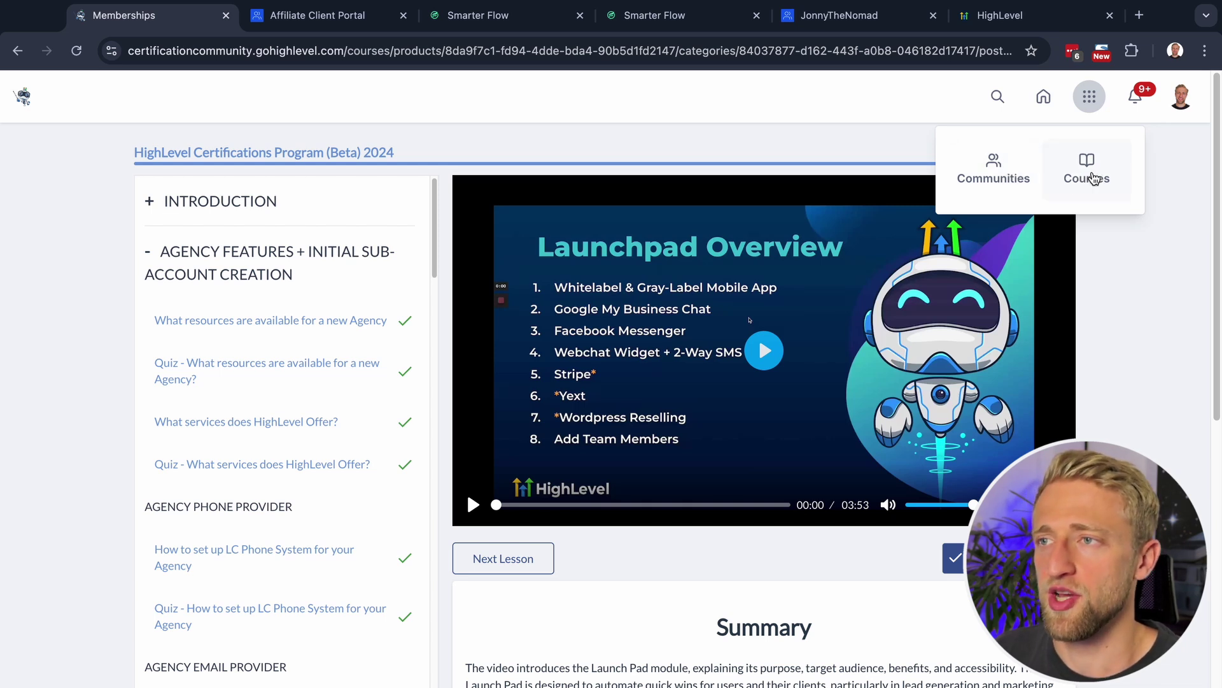
Switch to the Smarter Flow sub-account and open the Client Portal Dashboard.
left_click(454, 26)
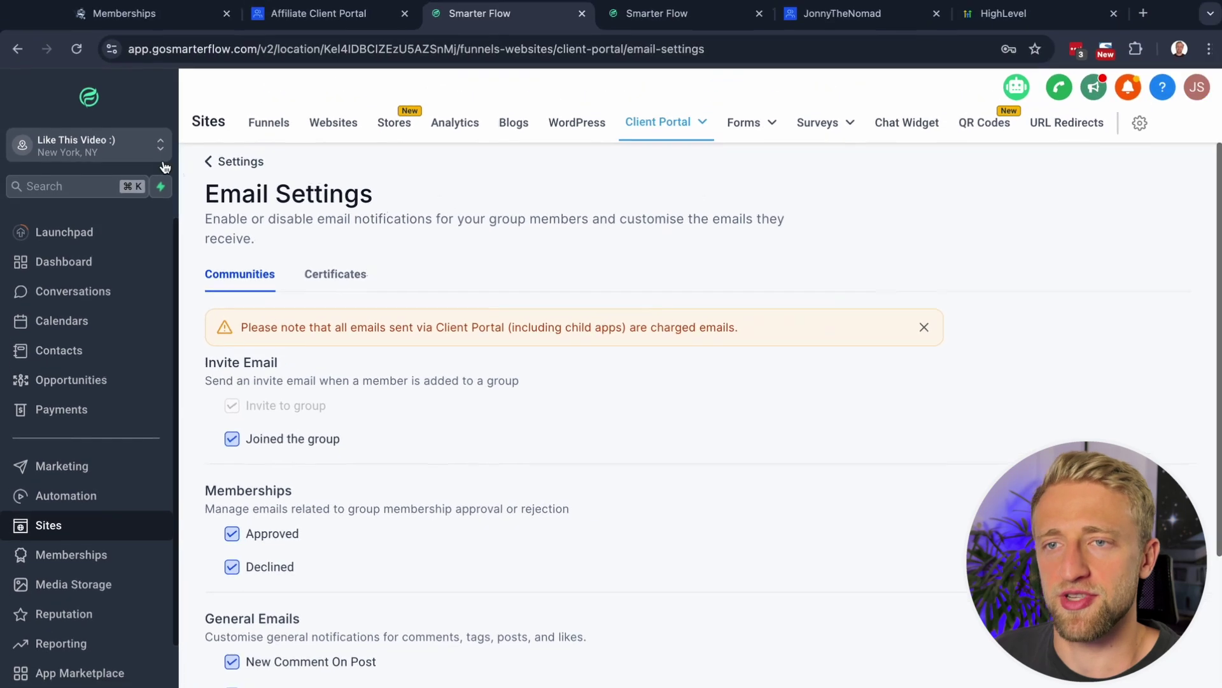
left_click(220, 162)
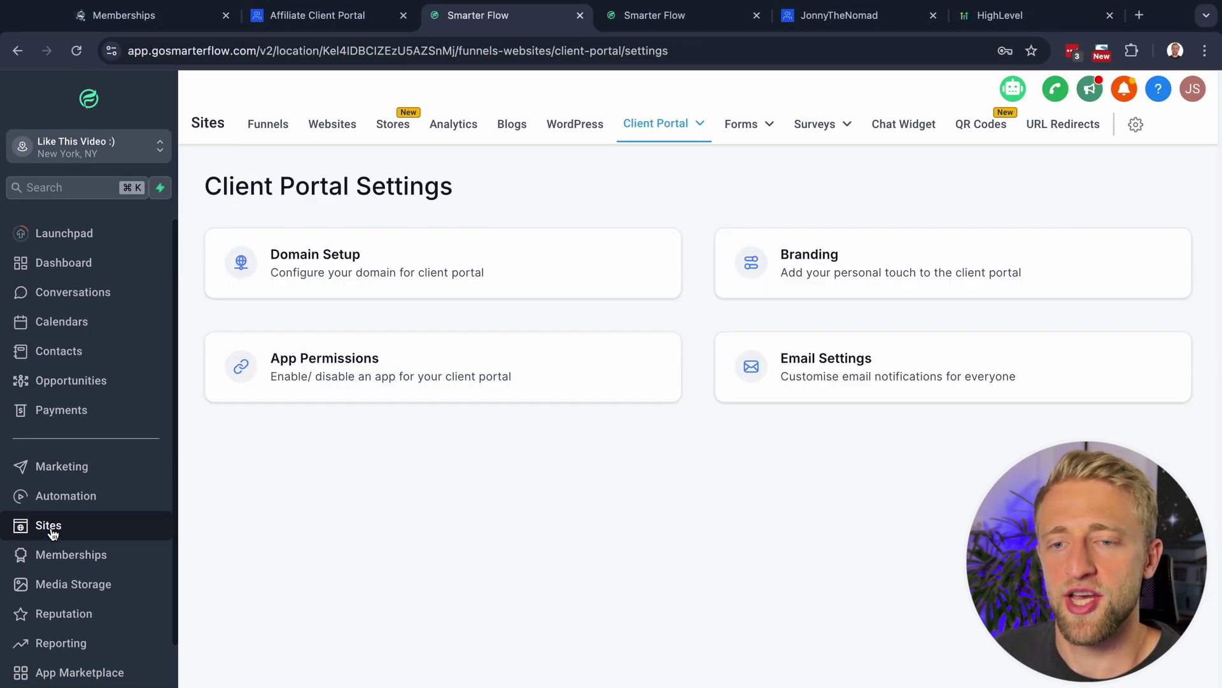
left_click(673, 136)
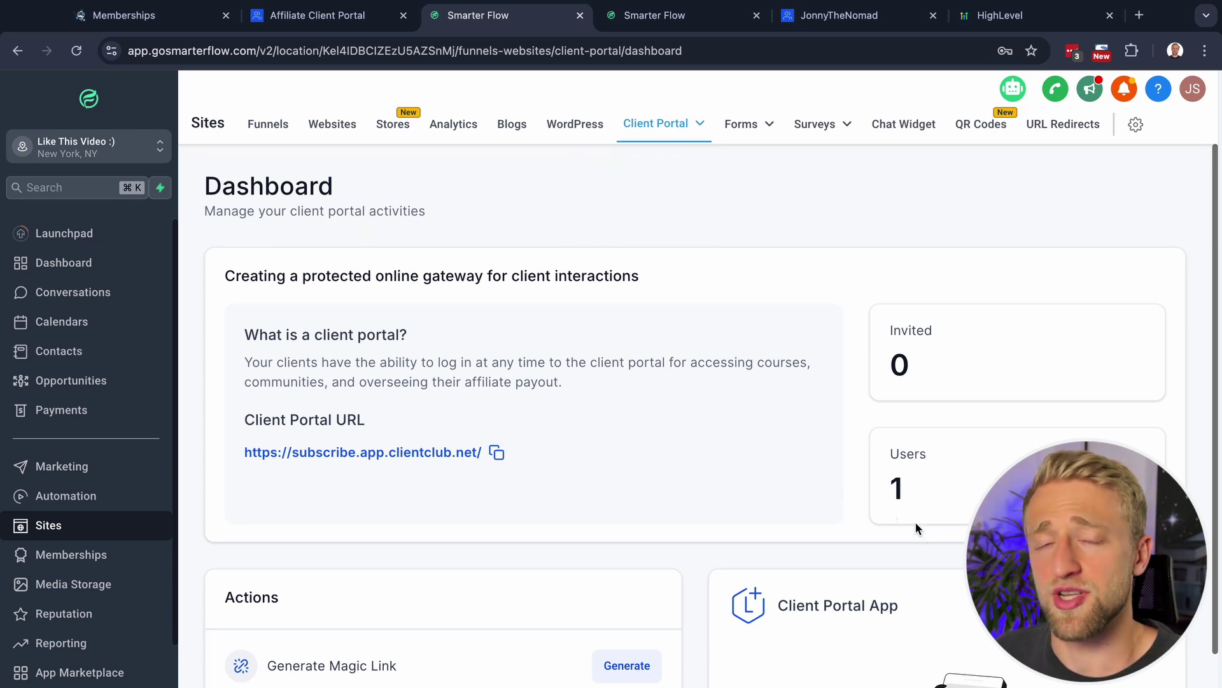
Look over the dashboard, then go to the Client Portal Settings page.
scroll(909, 474, "down", 3)
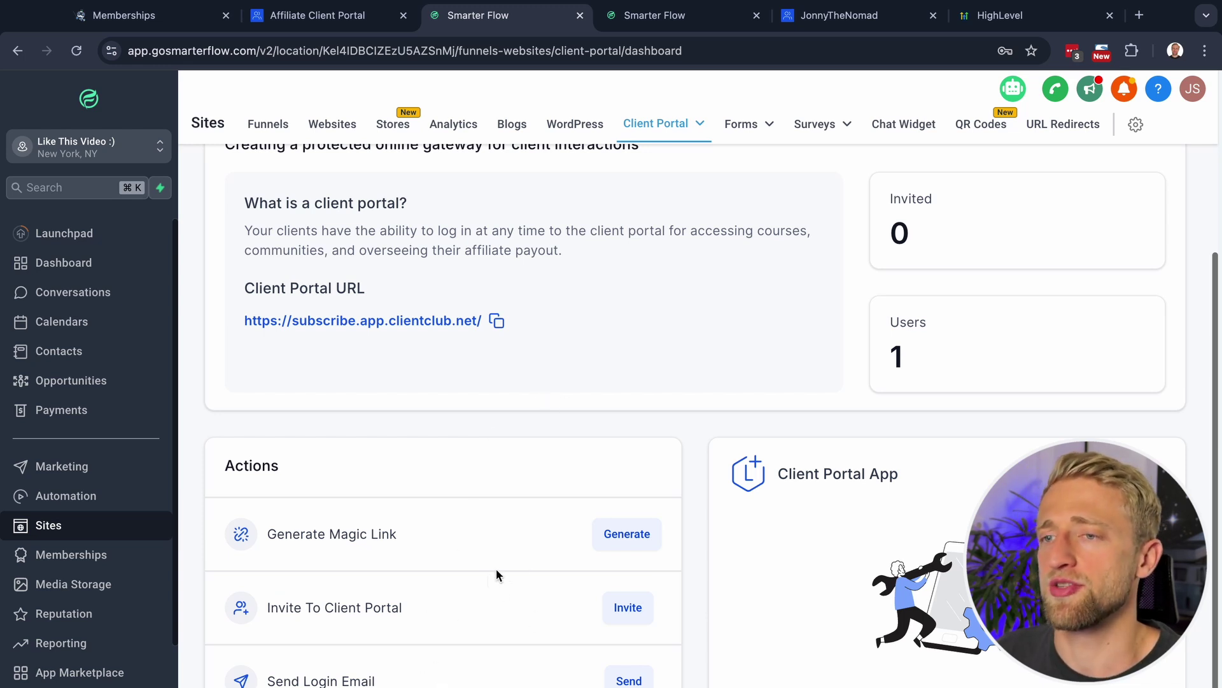
scroll(496, 574, "up", 3)
left_click(654, 133)
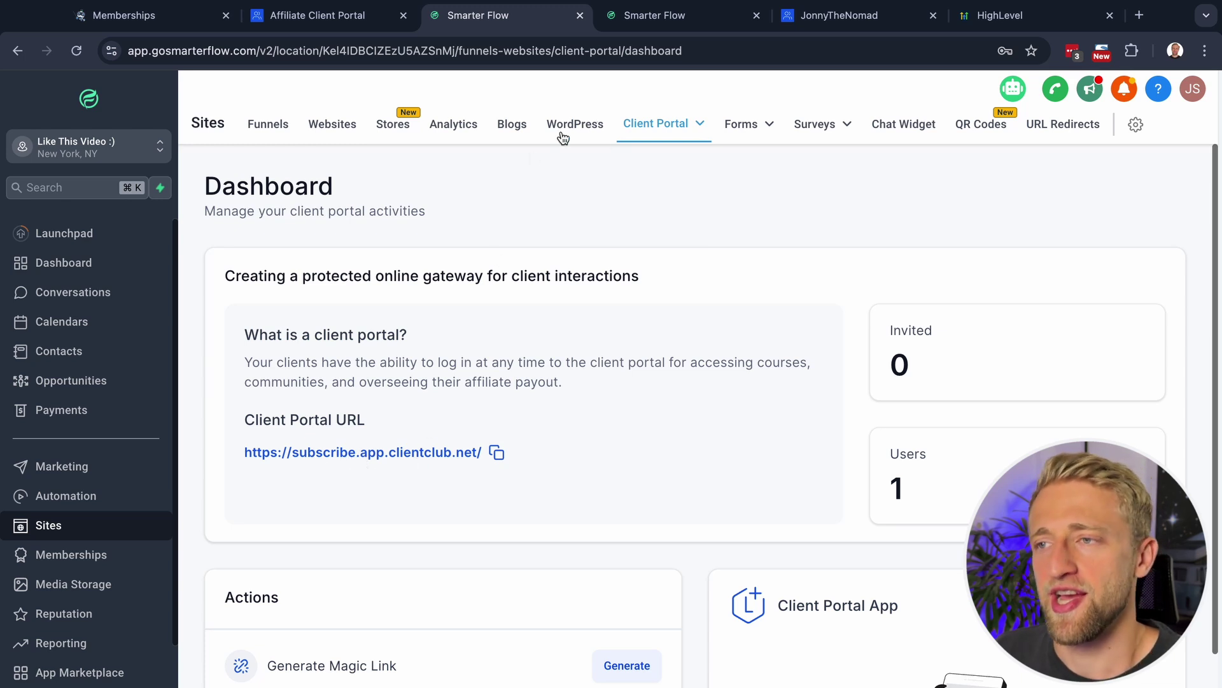
left_click(600, 189)
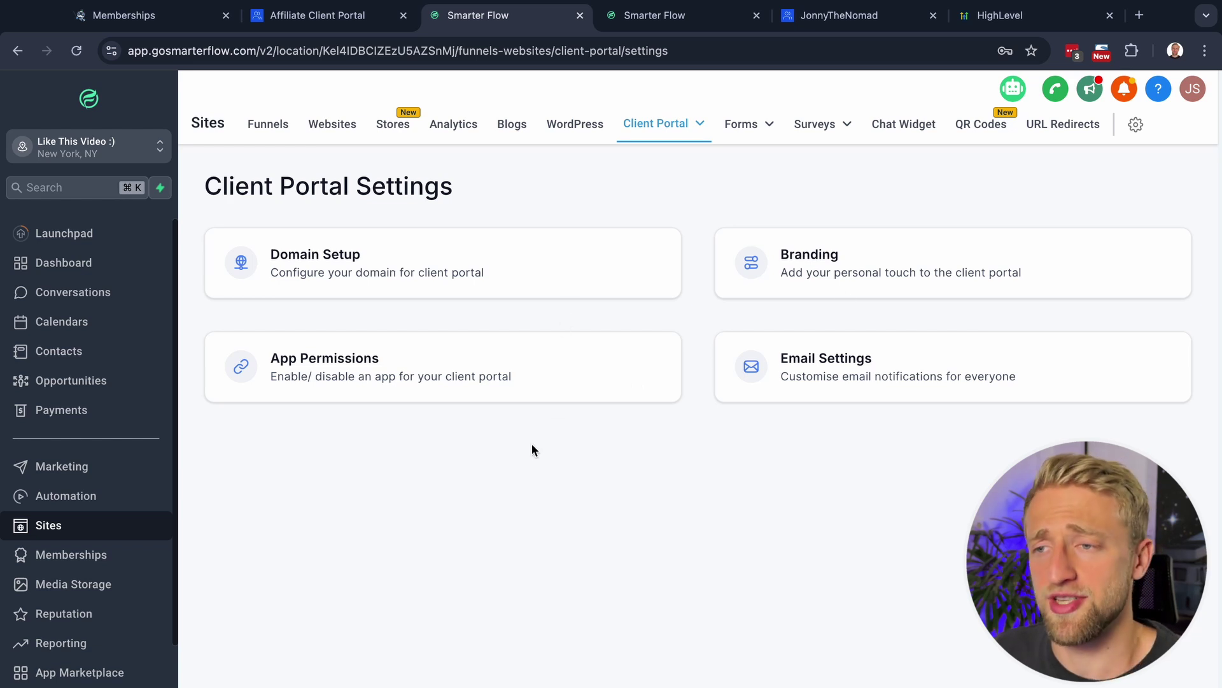
left_click(405, 276)
left_click_drag(918, 358, 819, 369)
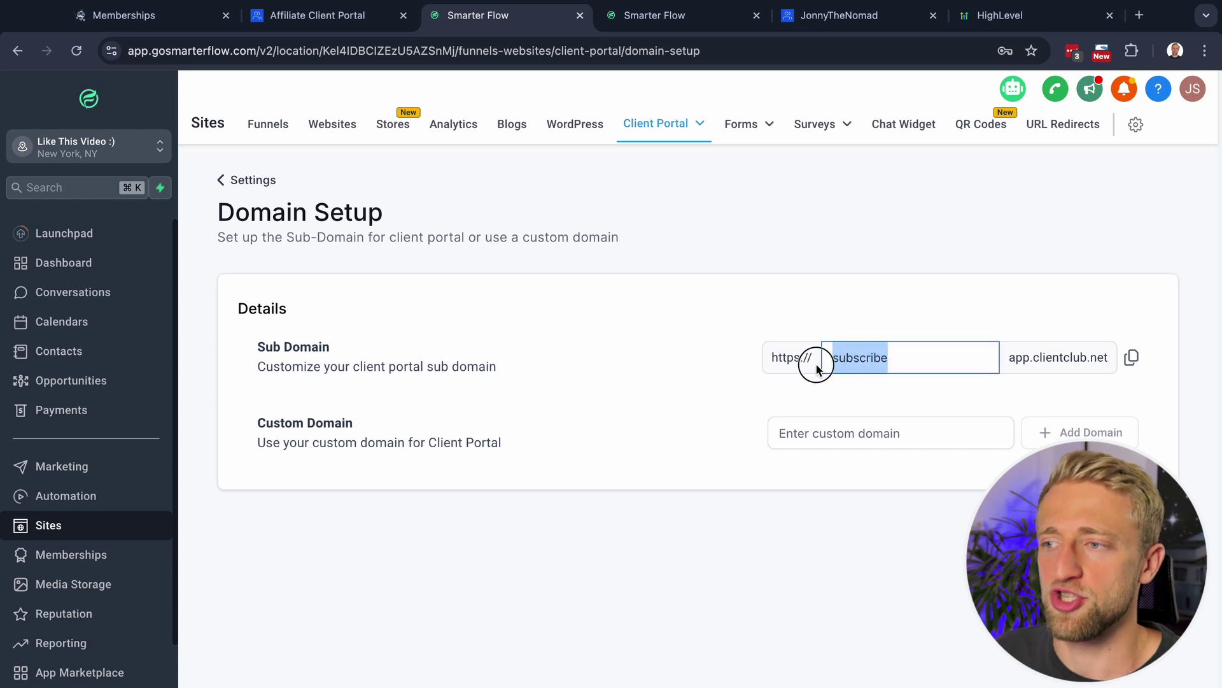
left_click(847, 286)
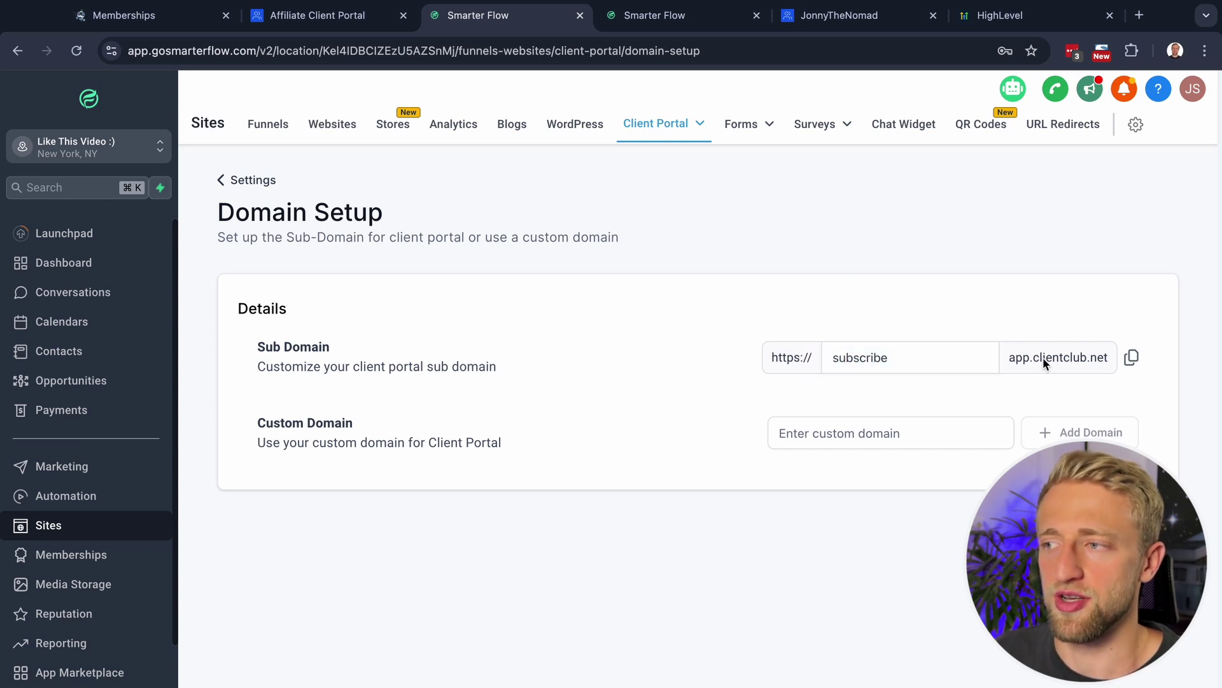
left_click(853, 358)
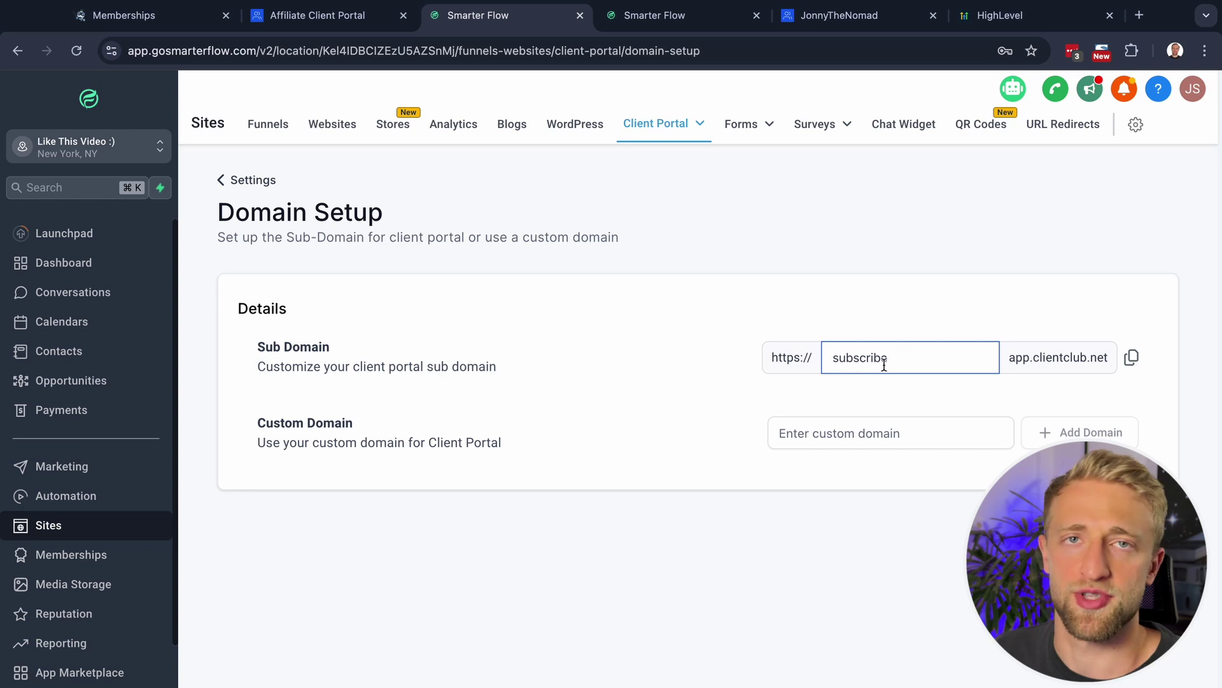
left_click(1018, 373)
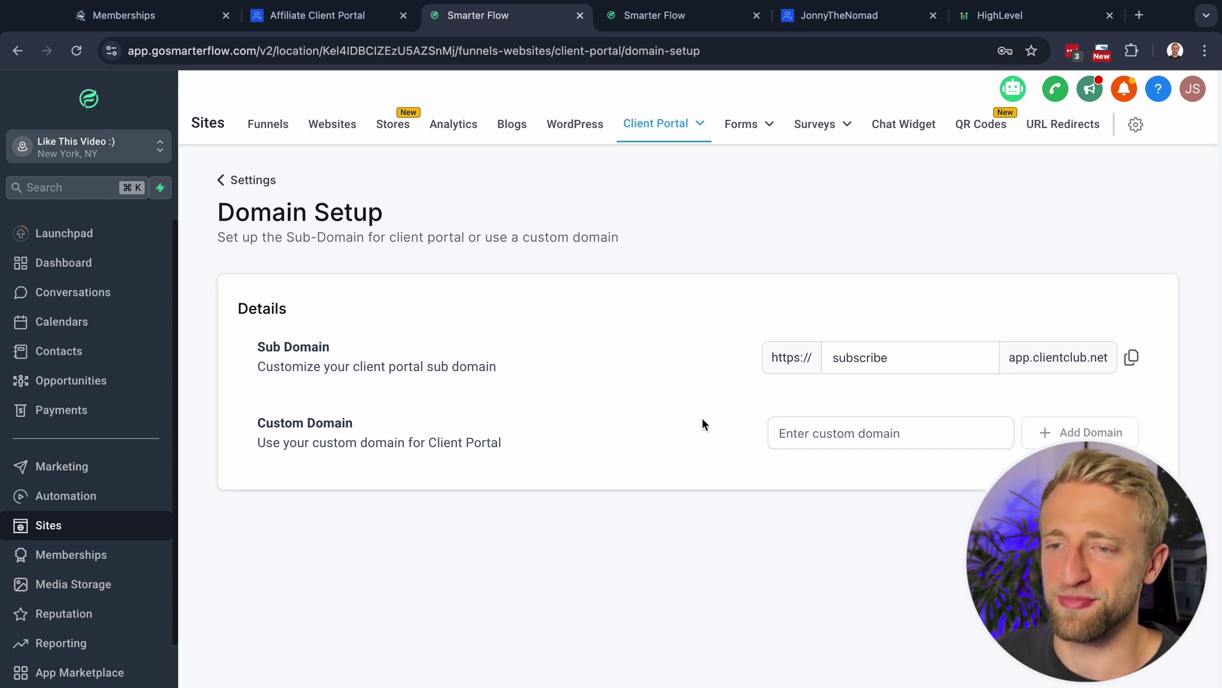
left_click_drag(250, 428, 535, 442)
left_click(534, 443)
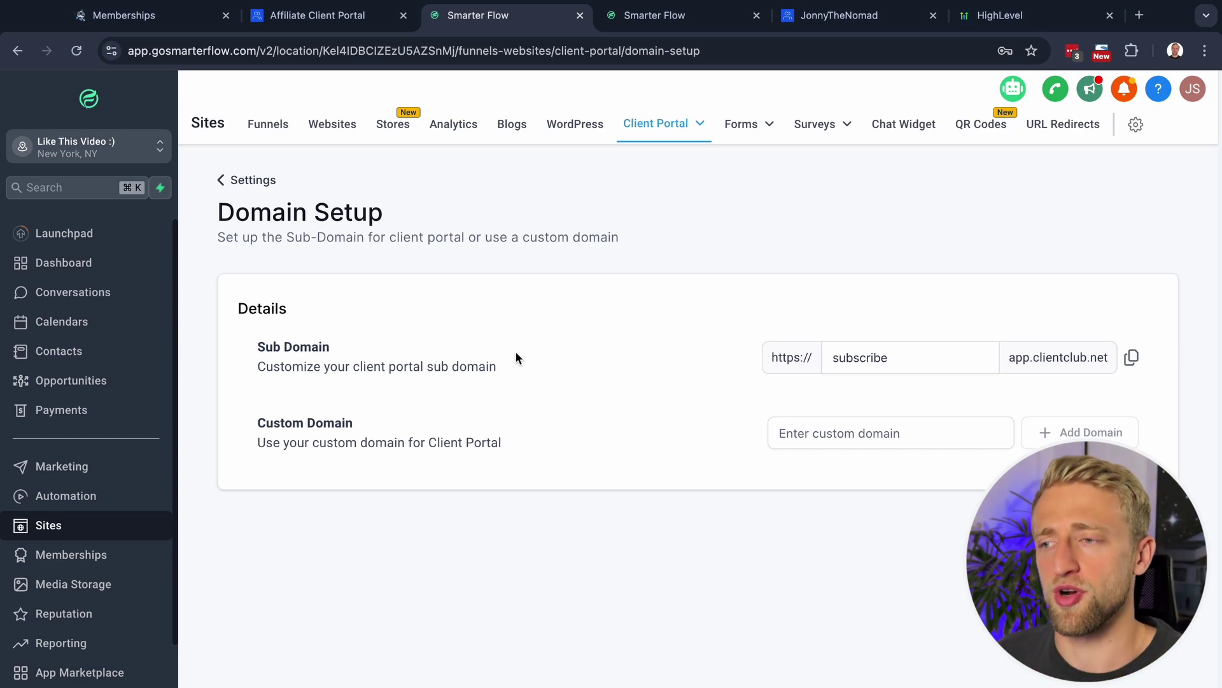
left_click(821, 433)
type("members.")
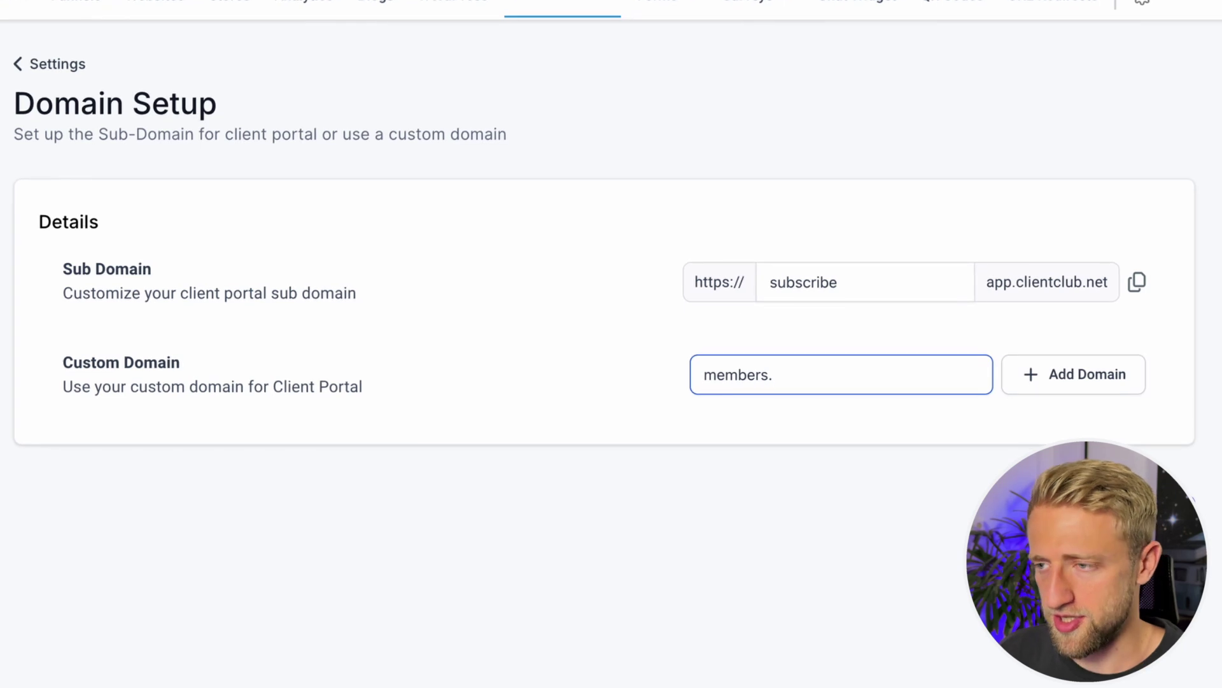
Discard the draft custom domain by reopening Domain Setup, then view the portal login page.
left_click(472, 392)
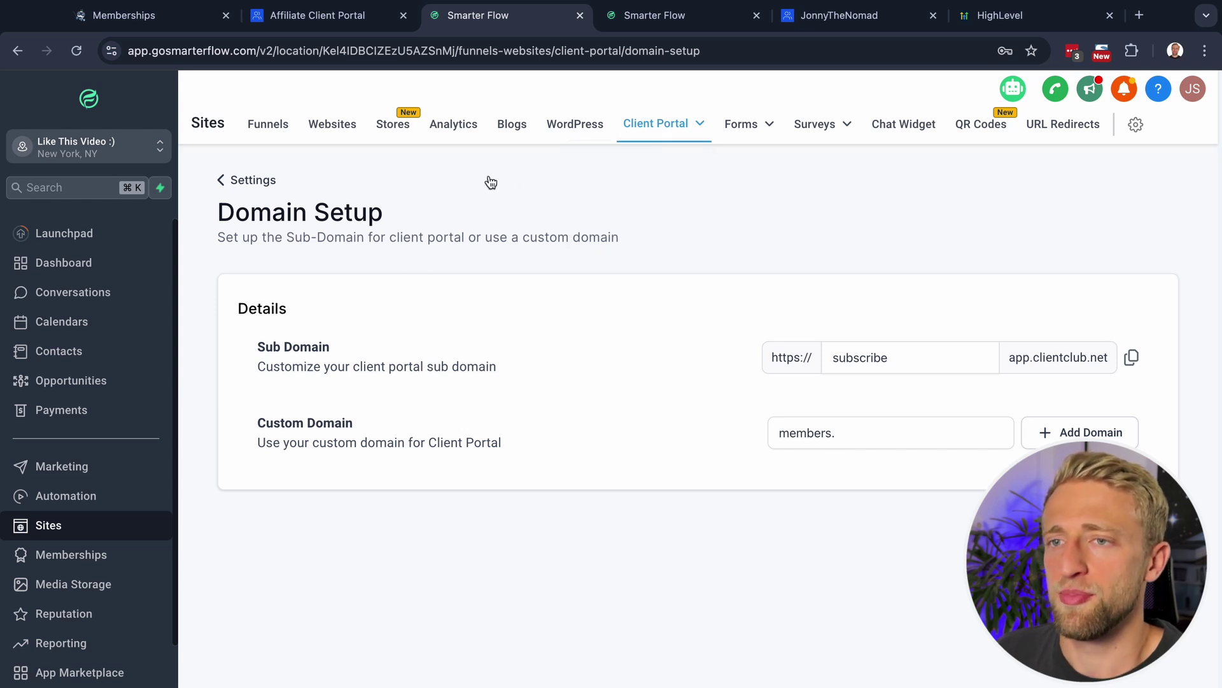
left_click(250, 182)
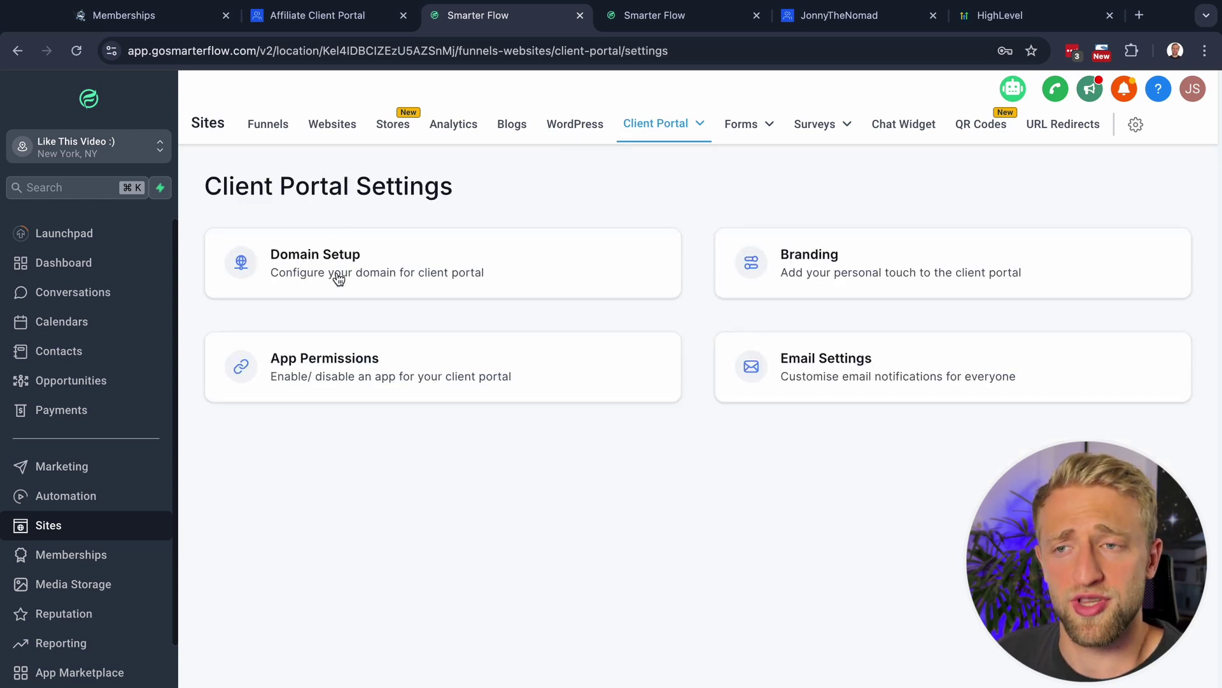
left_click(338, 278)
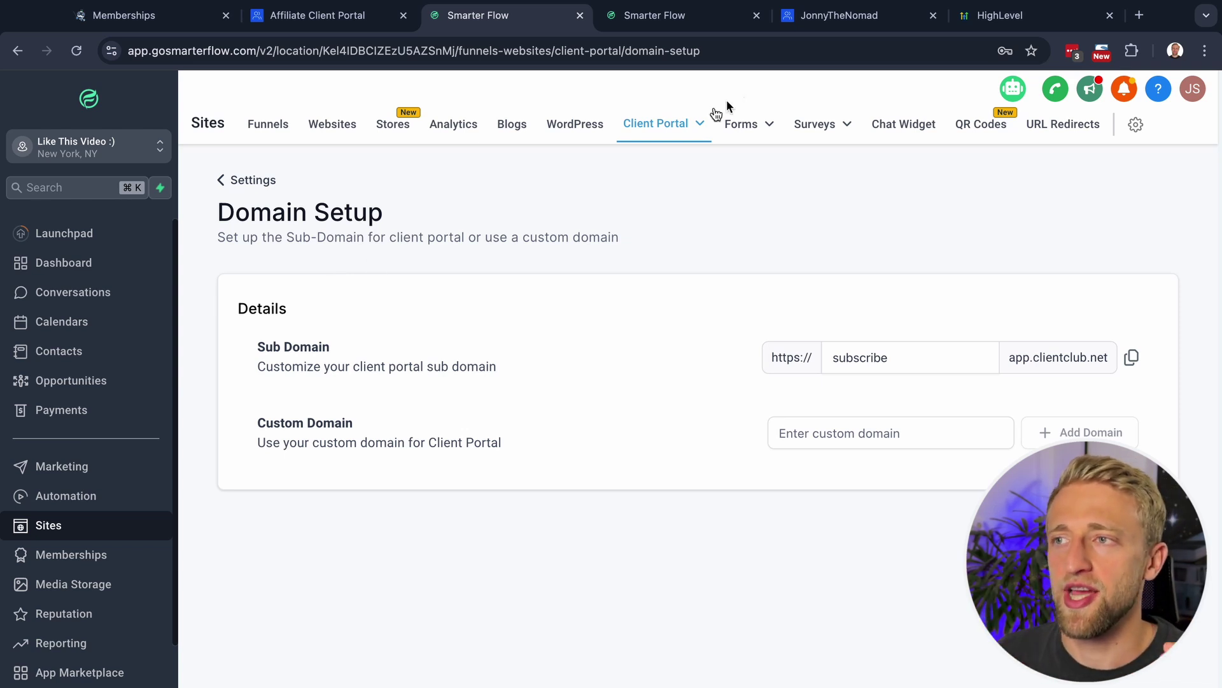
left_click(851, 16)
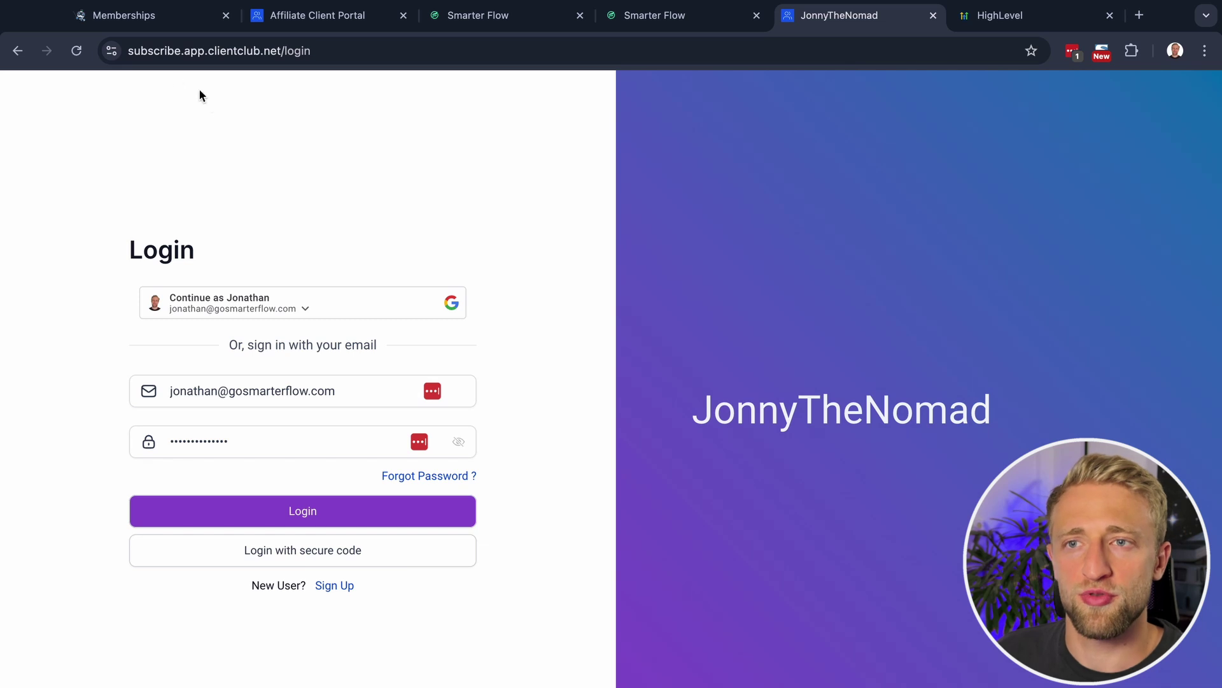
left_click(131, 57)
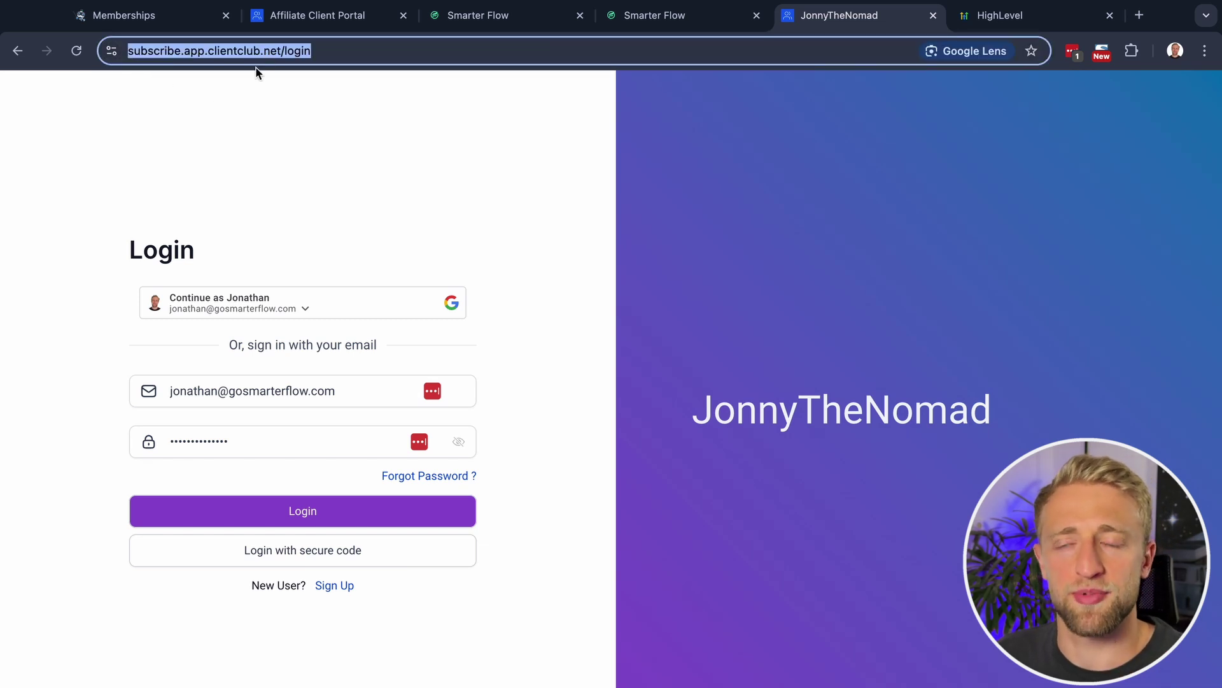
left_click(226, 117)
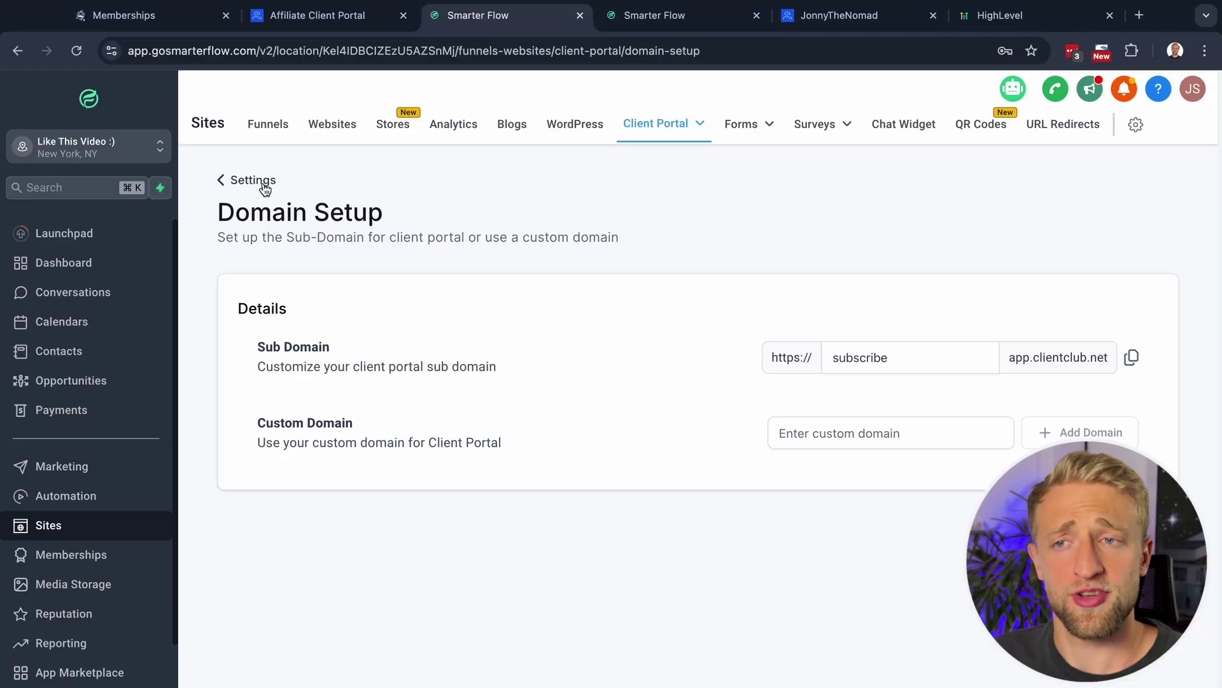
left_click(258, 181)
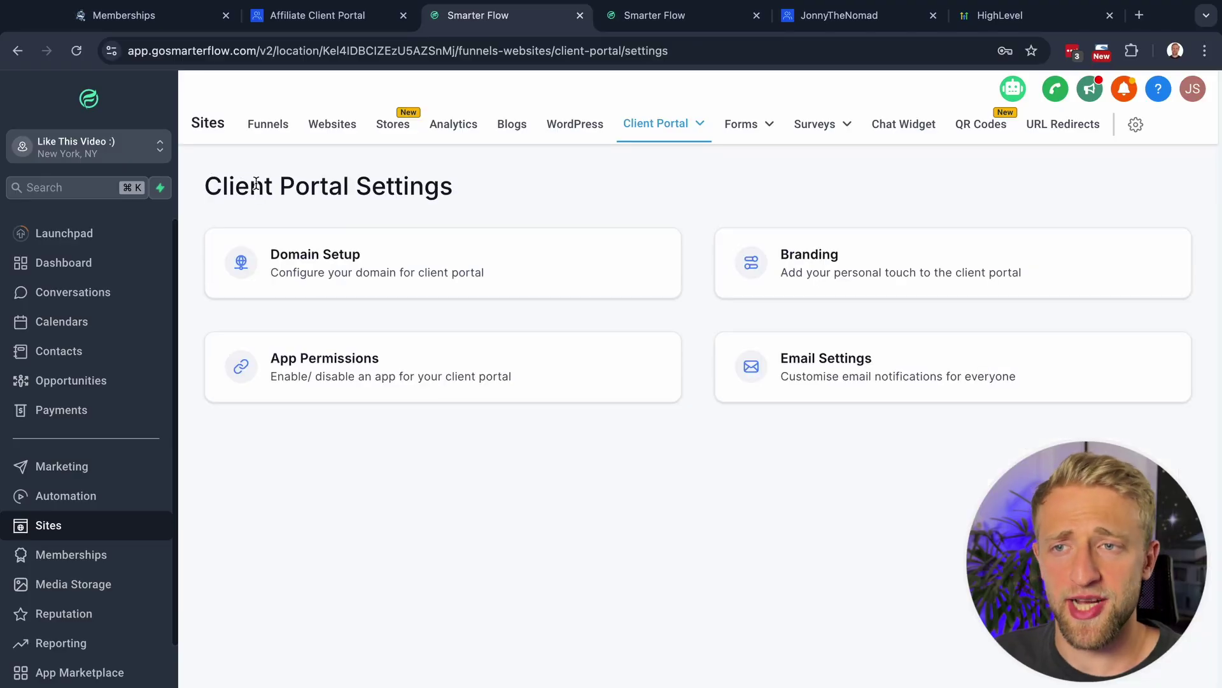
Review the Client Portal App Permissions, check an example course page, and uncheck Courses.
left_click(372, 367)
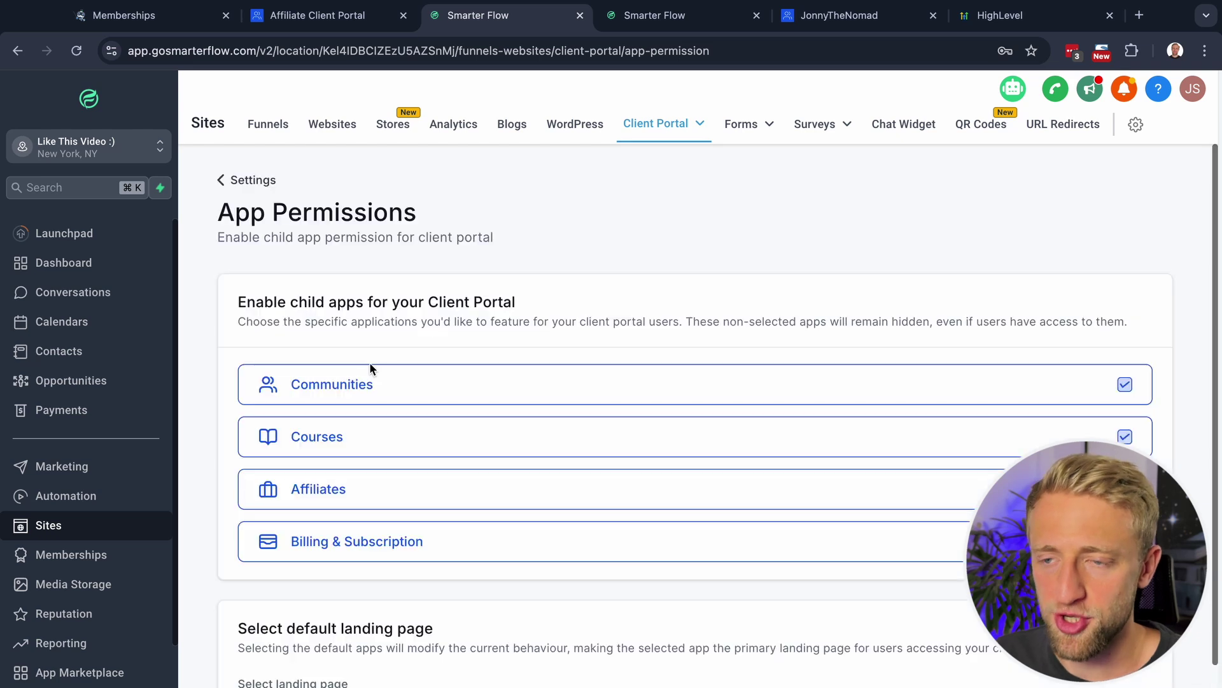
scroll(398, 381, "down", 1)
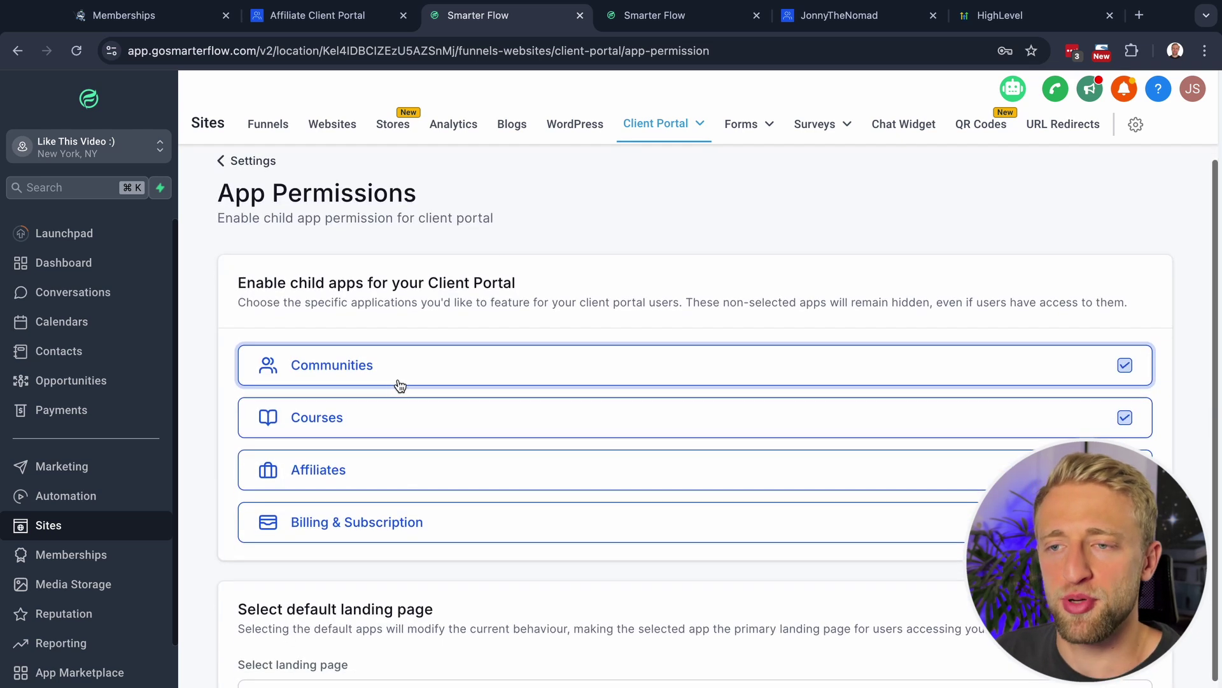
left_click(150, 24)
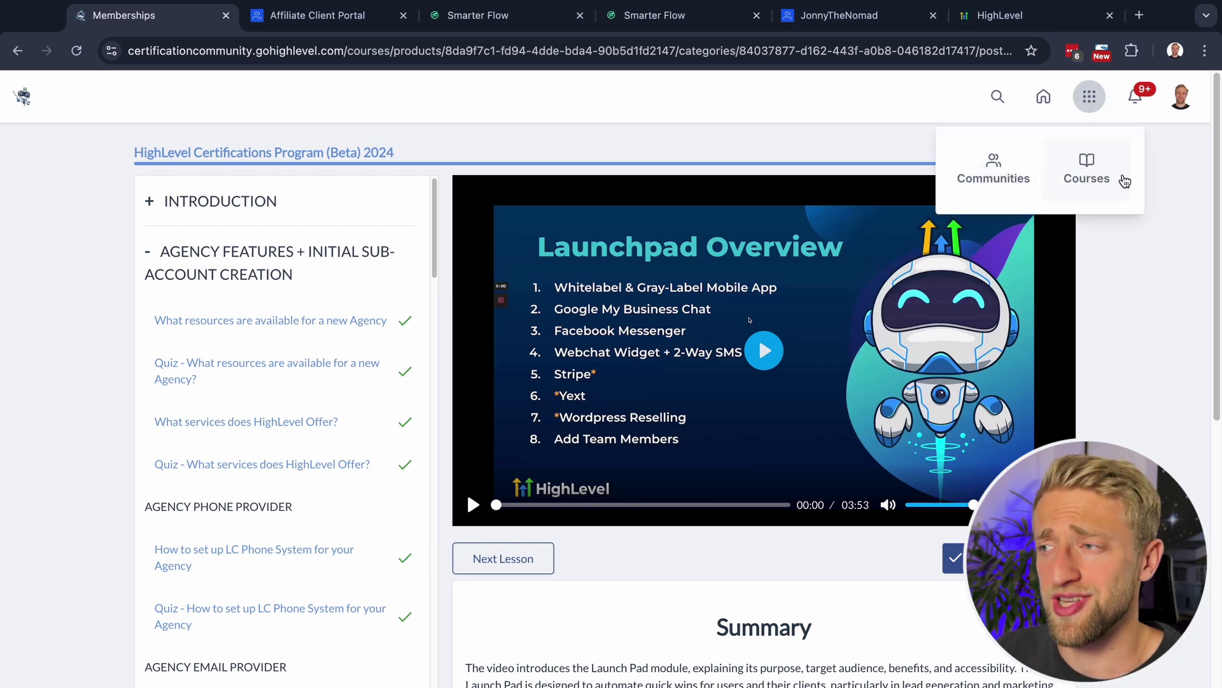
left_click(484, 15)
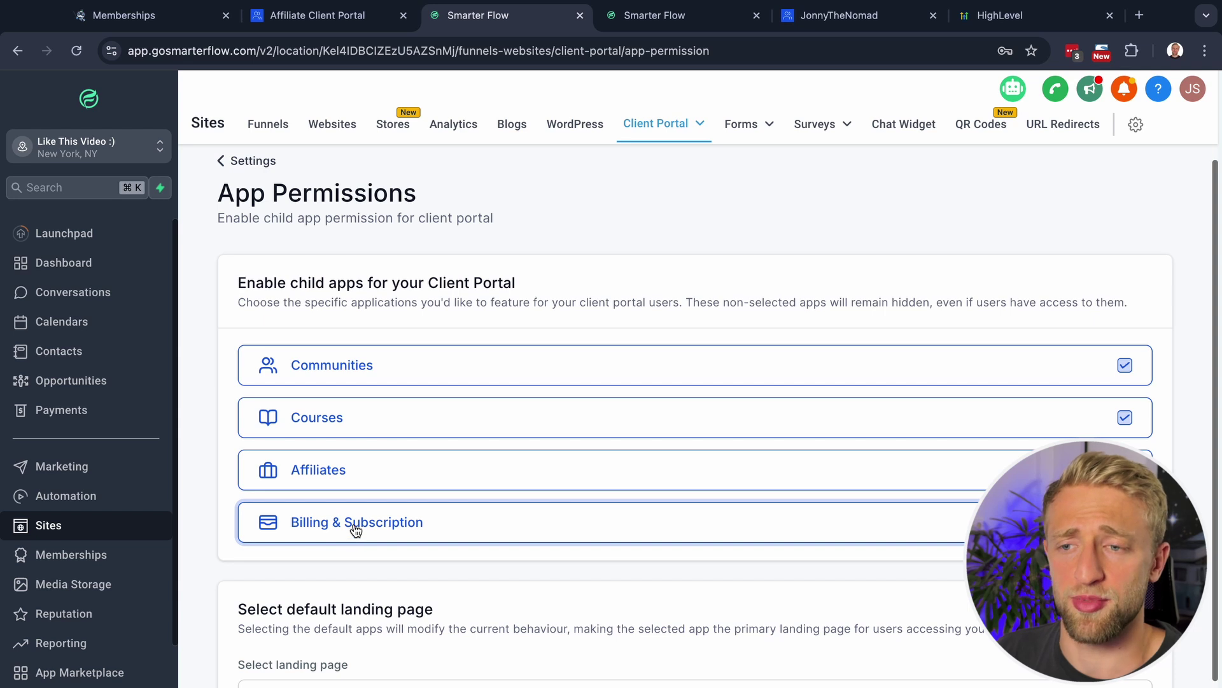
left_click(360, 423)
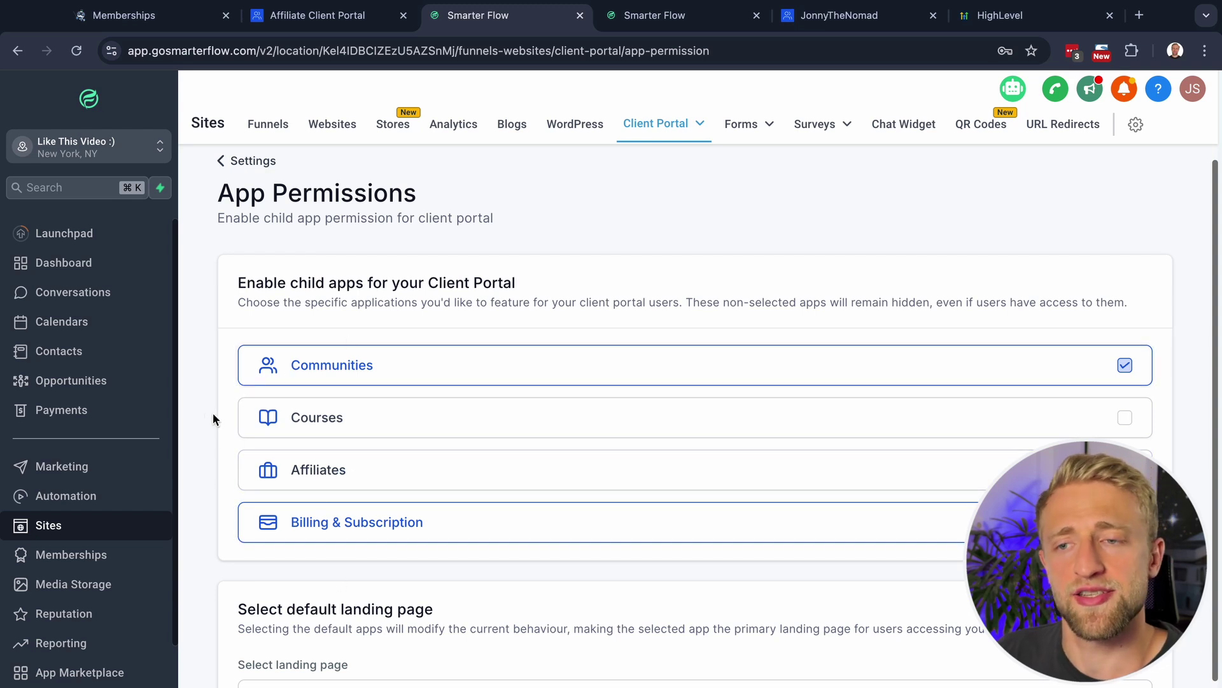
Re-enable Courses, enable Affiliates in the client portal, and open the Marketing section.
left_click(314, 426)
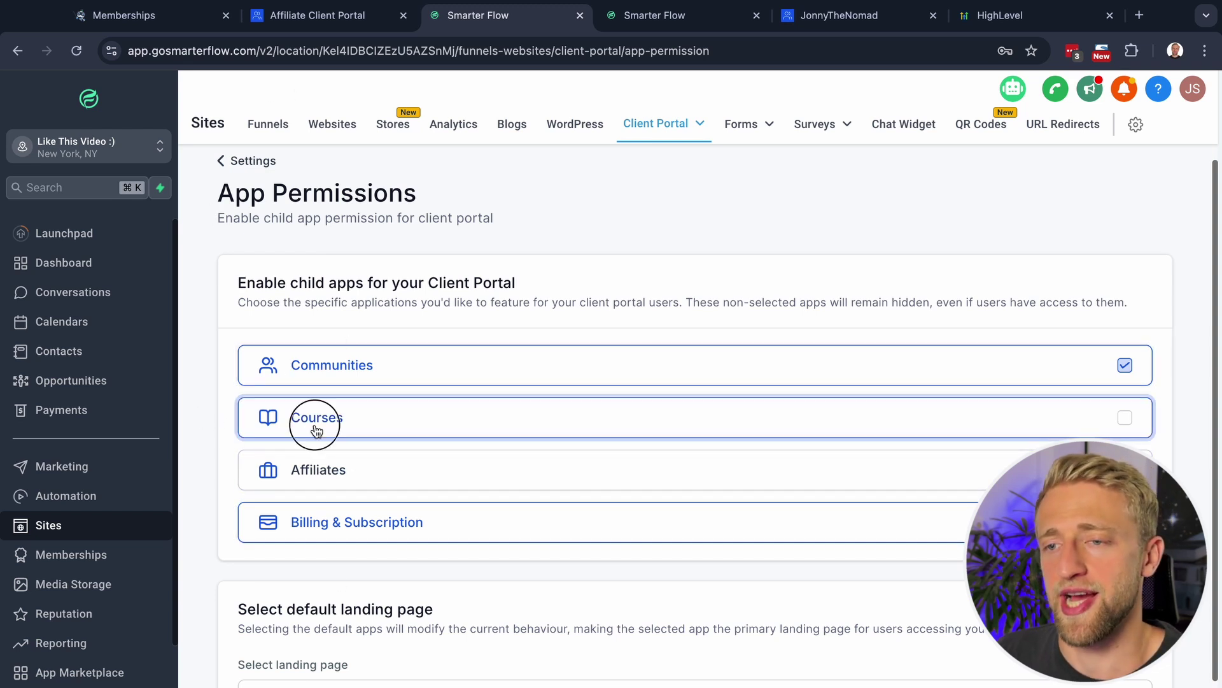
left_click(320, 472)
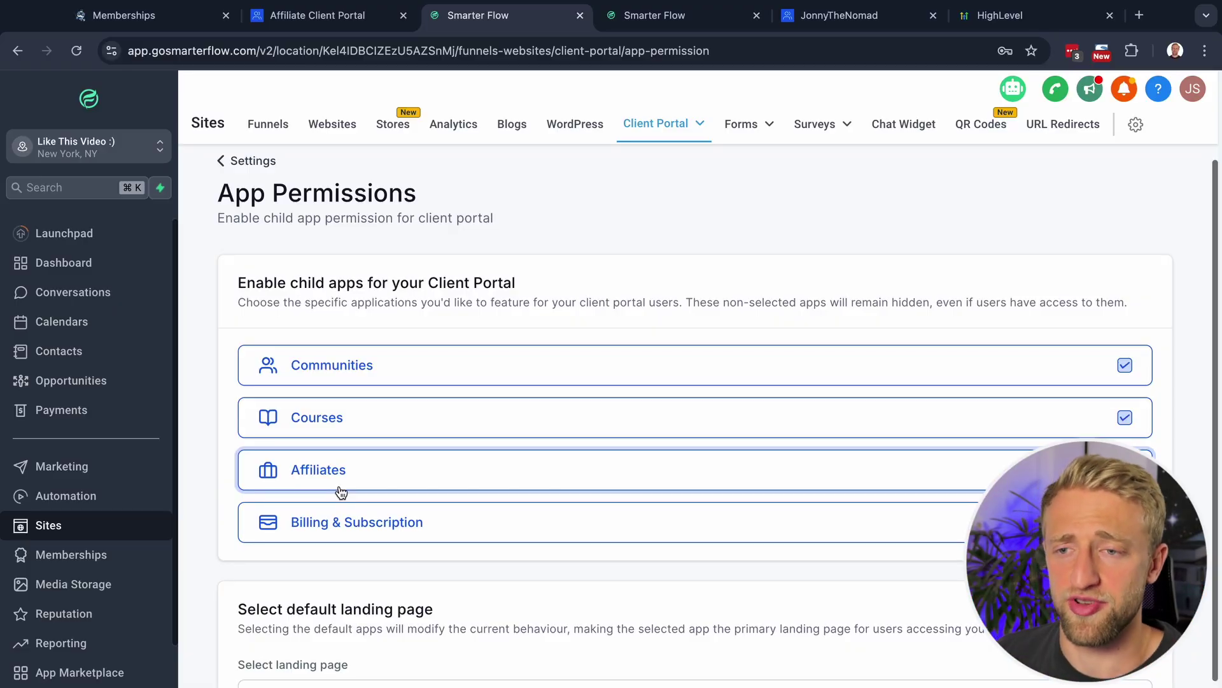
left_click(60, 468)
Open the Affiliate Manager dashboard under Marketing and scroll through it.
mouse_move(840, 132)
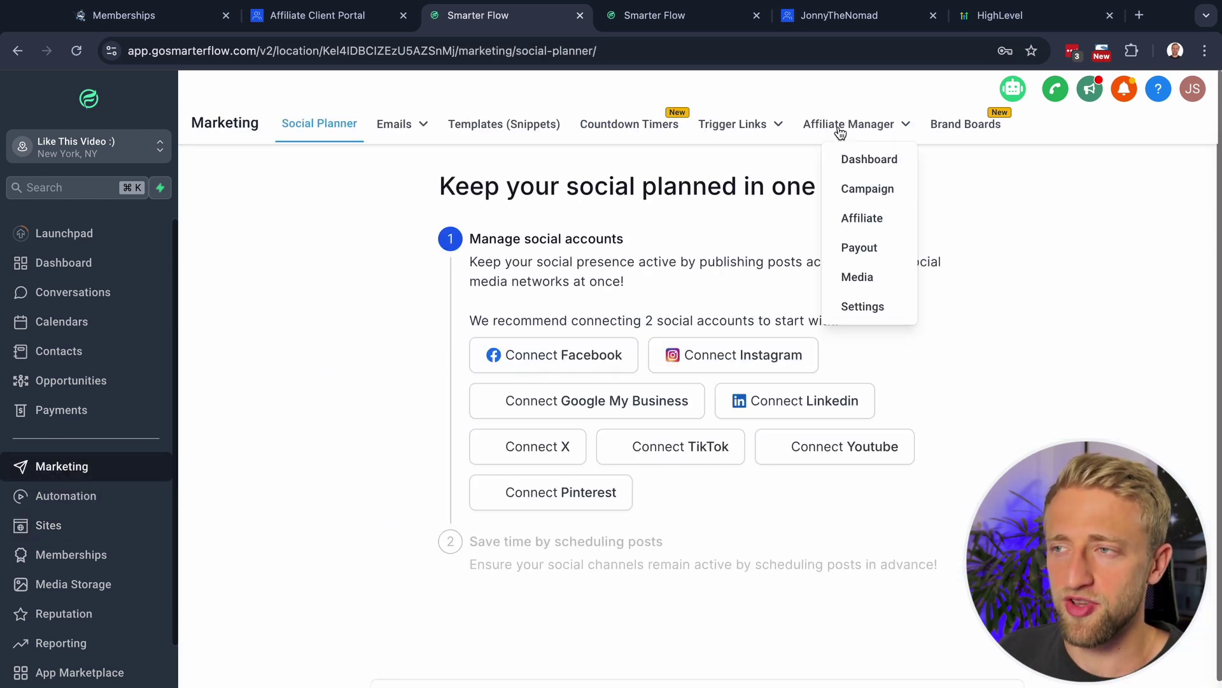
left_click(841, 128)
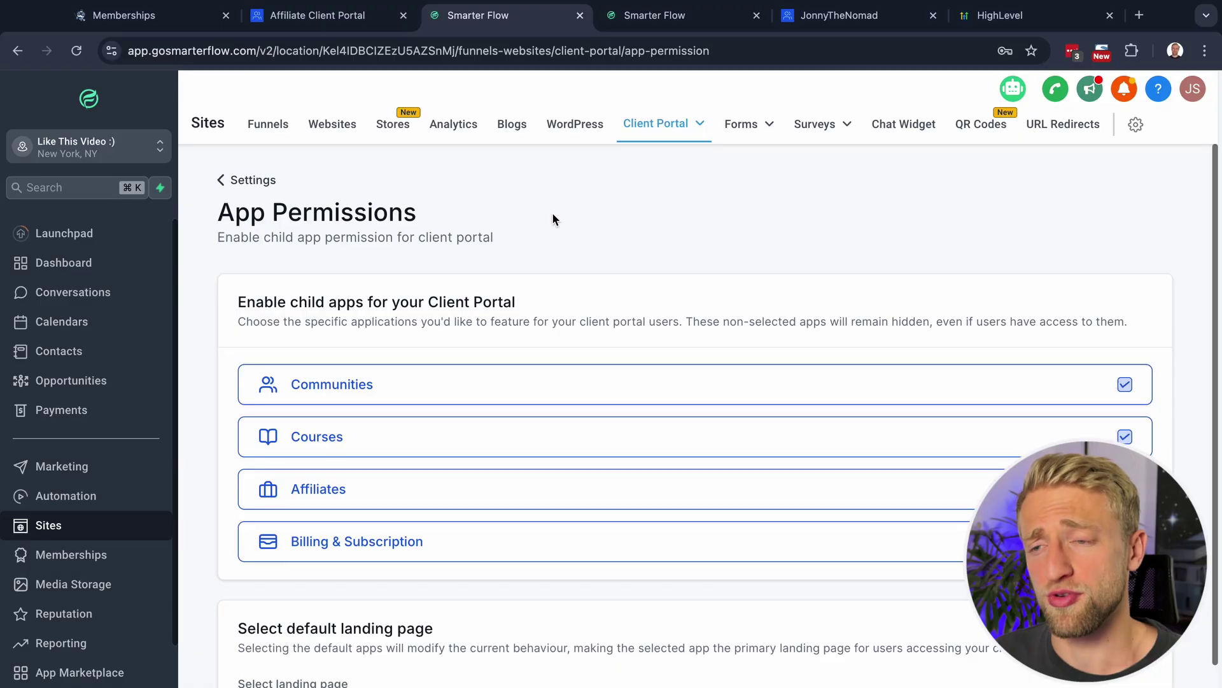
scroll(552, 214, "down", 3)
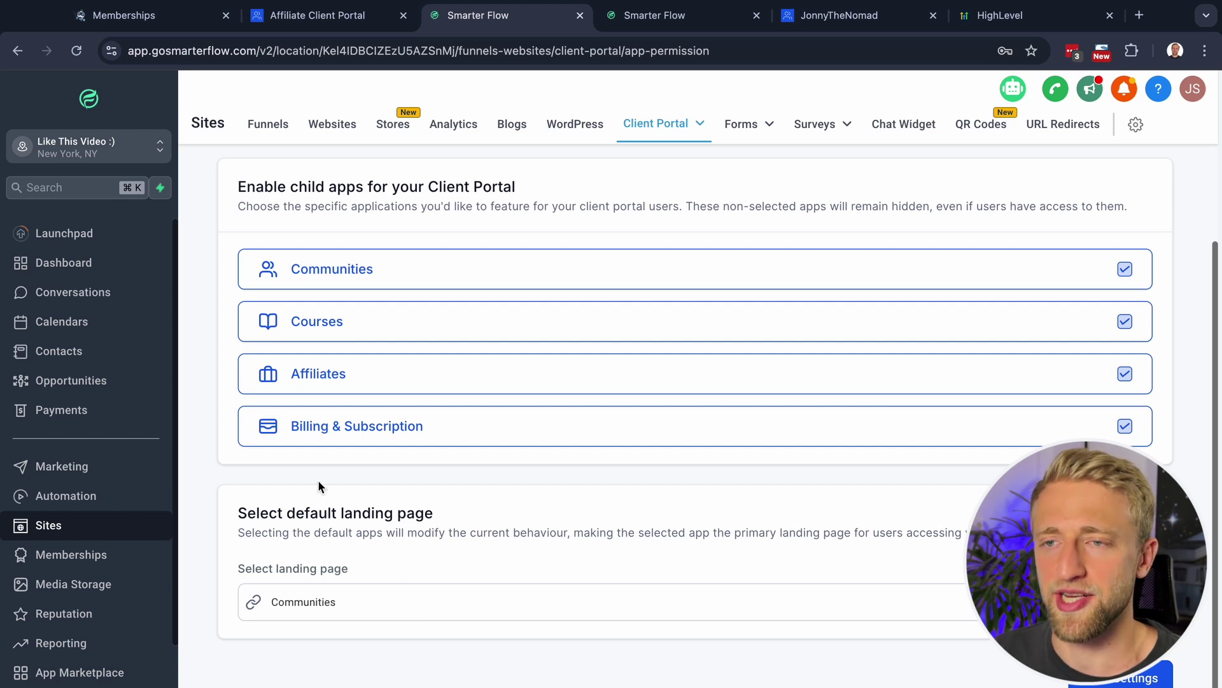
scroll(318, 485, "up", 3)
Return to Client Portal settings and open the Branding page with portal name and colours.
mouse_move(651, 143)
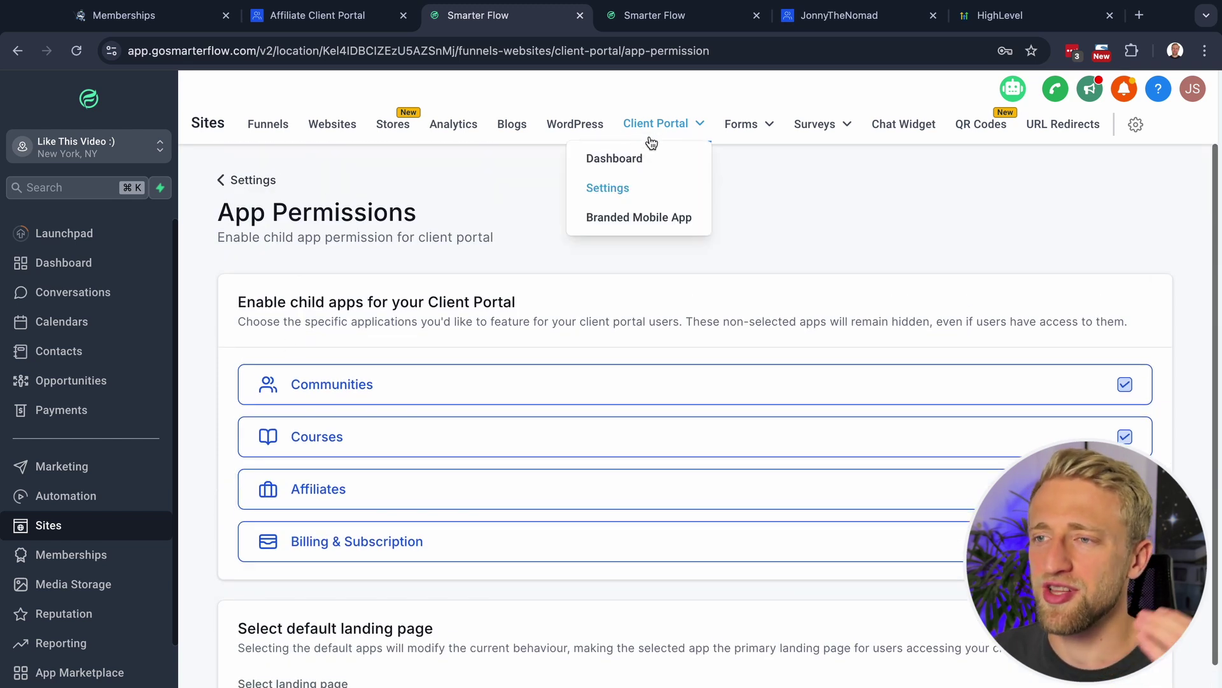
left_click(251, 183)
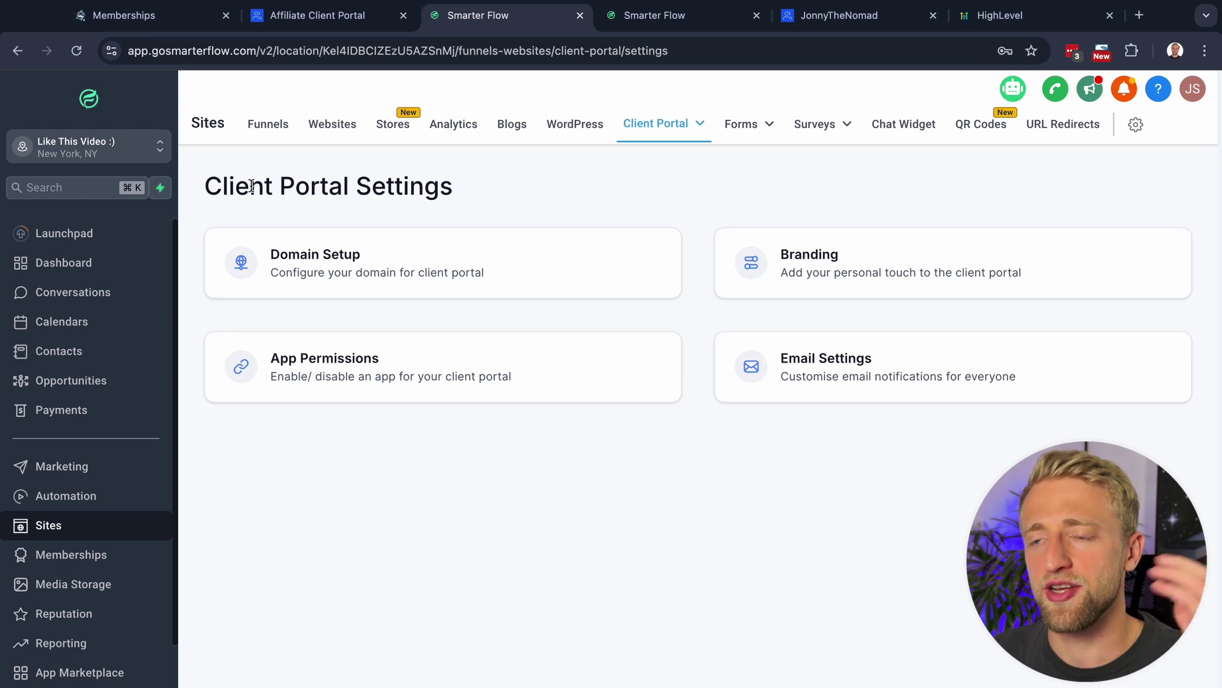
left_click(832, 279)
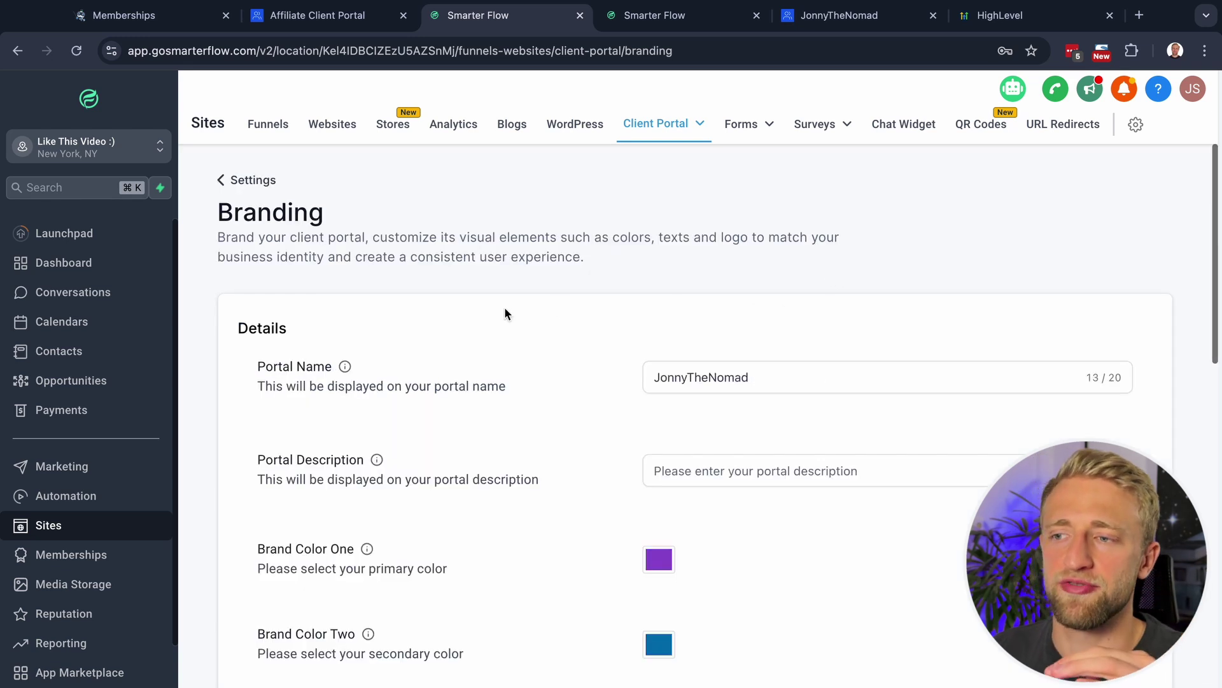
Check the Branding page's Portal Name and Description, then view the branded portal login page.
scroll(504, 312, "down", 2)
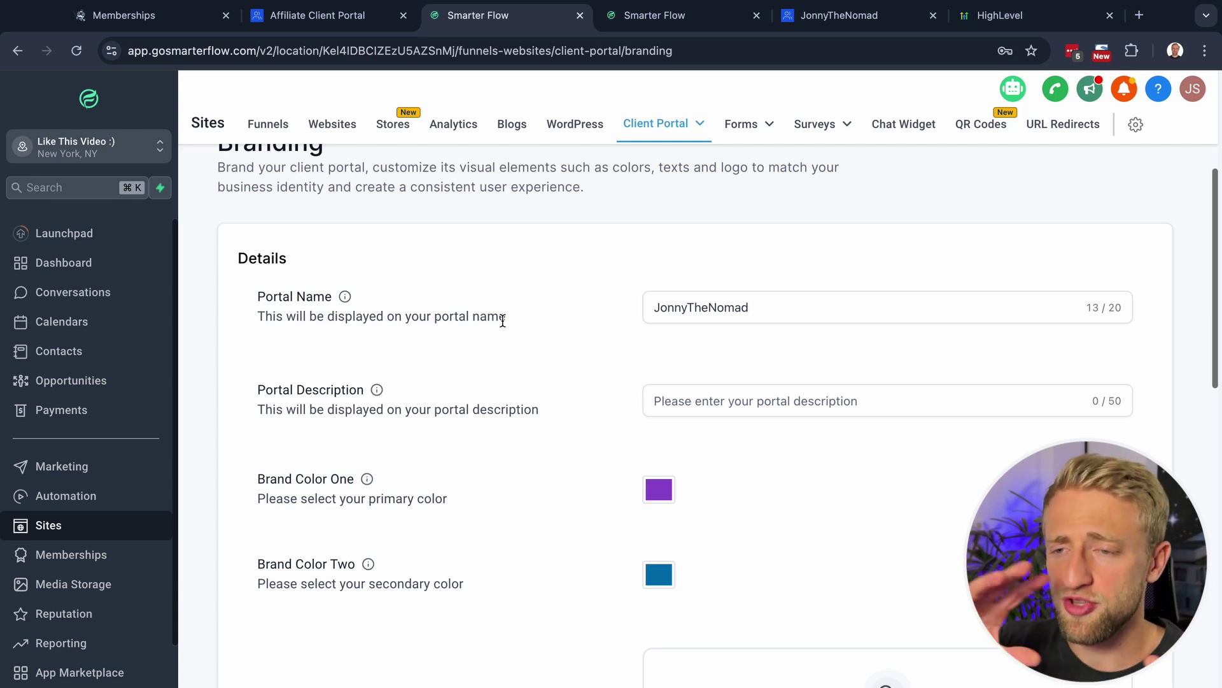
left_click(768, 315)
left_click_drag(768, 314, 567, 308)
left_click(571, 401)
left_click(649, 400)
scroll(601, 433, "down", 2)
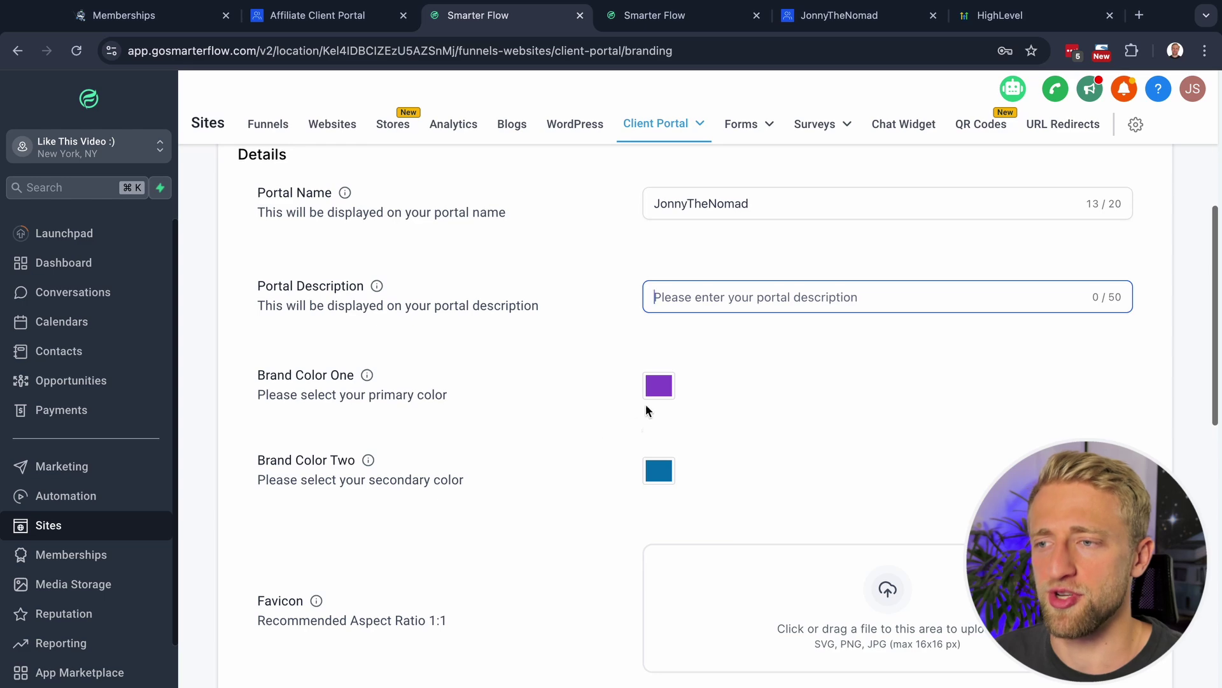
scroll(844, 451, "down", 3)
scroll(845, 450, "down", 15)
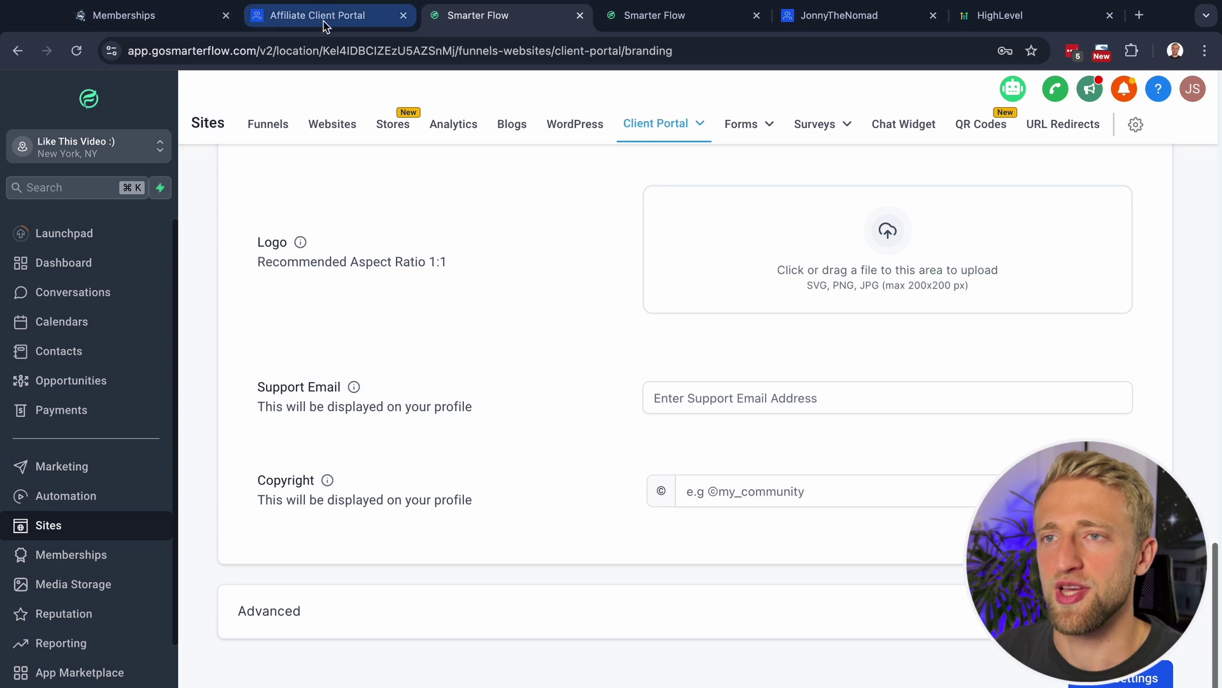
left_click(804, 16)
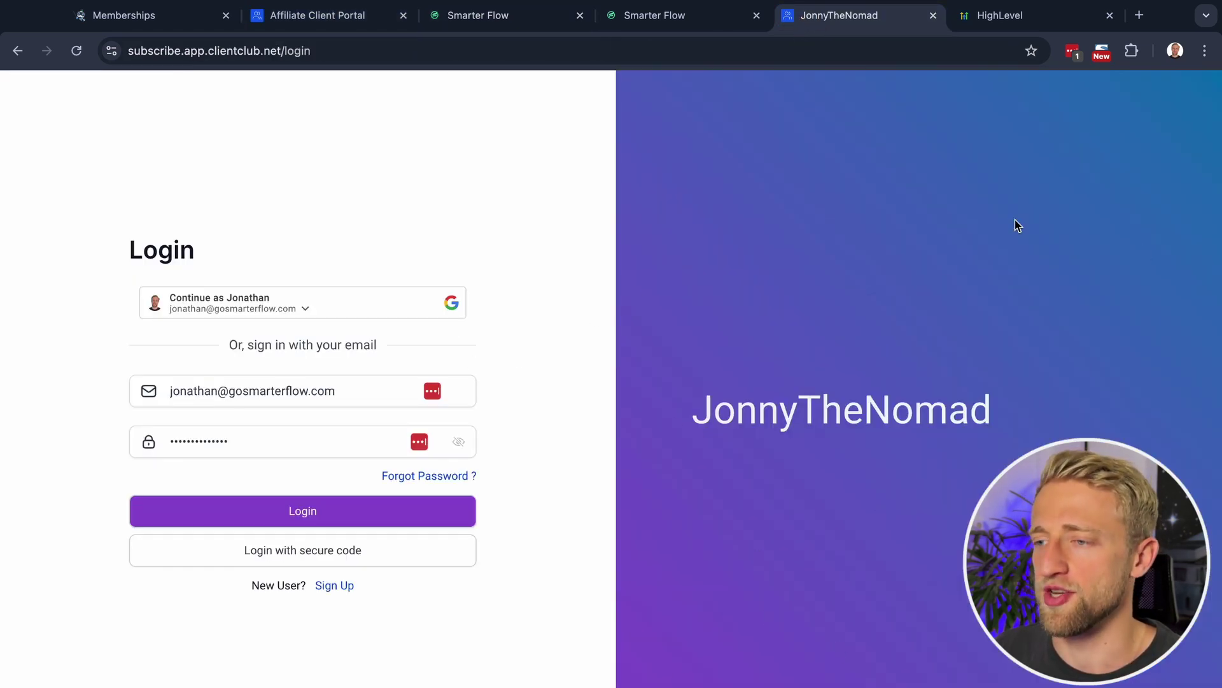
Compare the login page's portal name heading, then return to the top of Smarter Flow's Branding settings.
left_click_drag(694, 417, 974, 411)
left_click(852, 459)
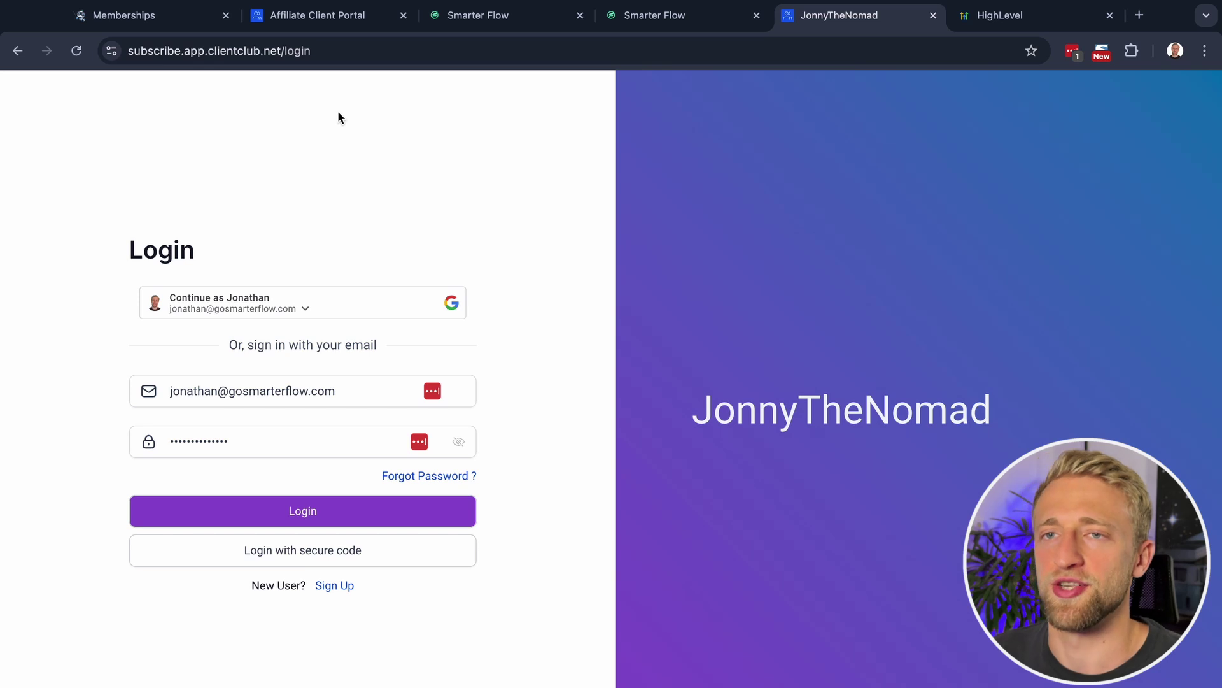
left_click(481, 20)
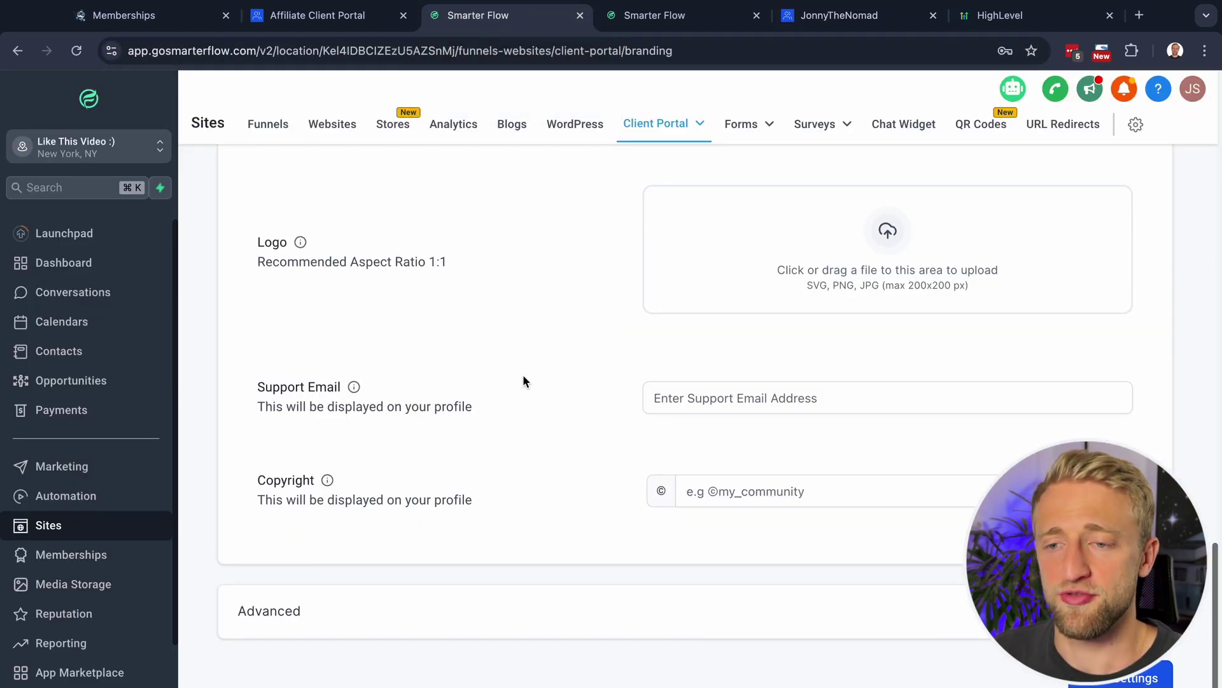
scroll(539, 457, "up", 3)
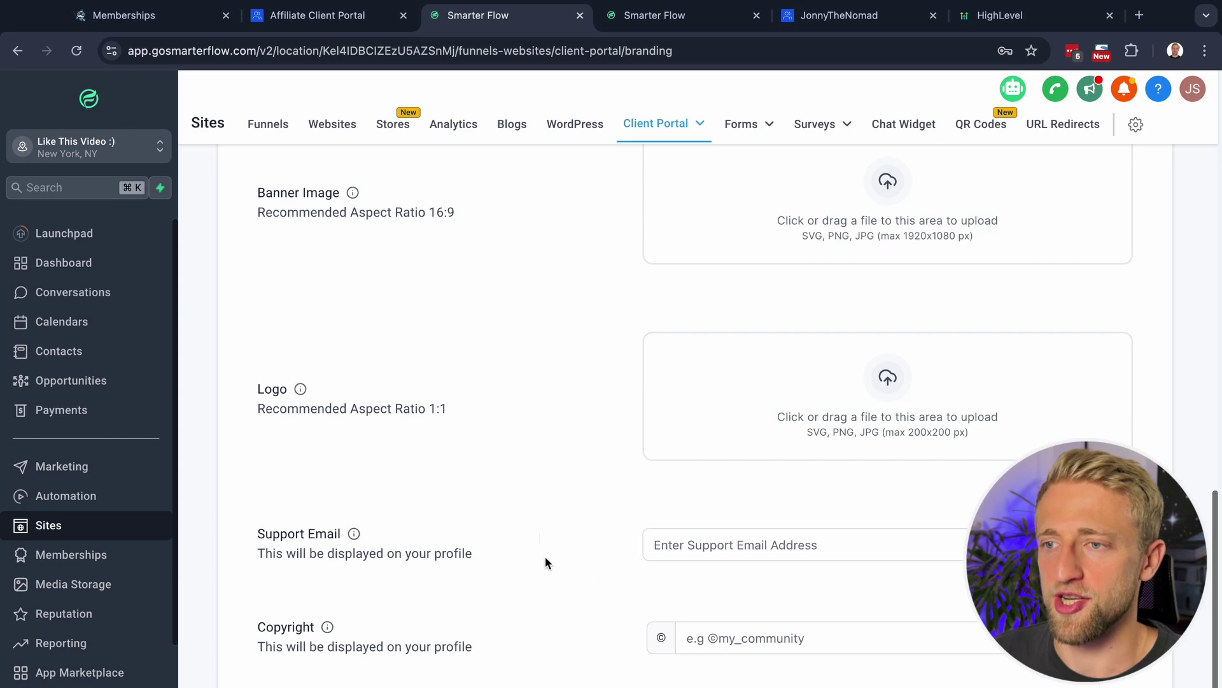
scroll(545, 556, "up", 10)
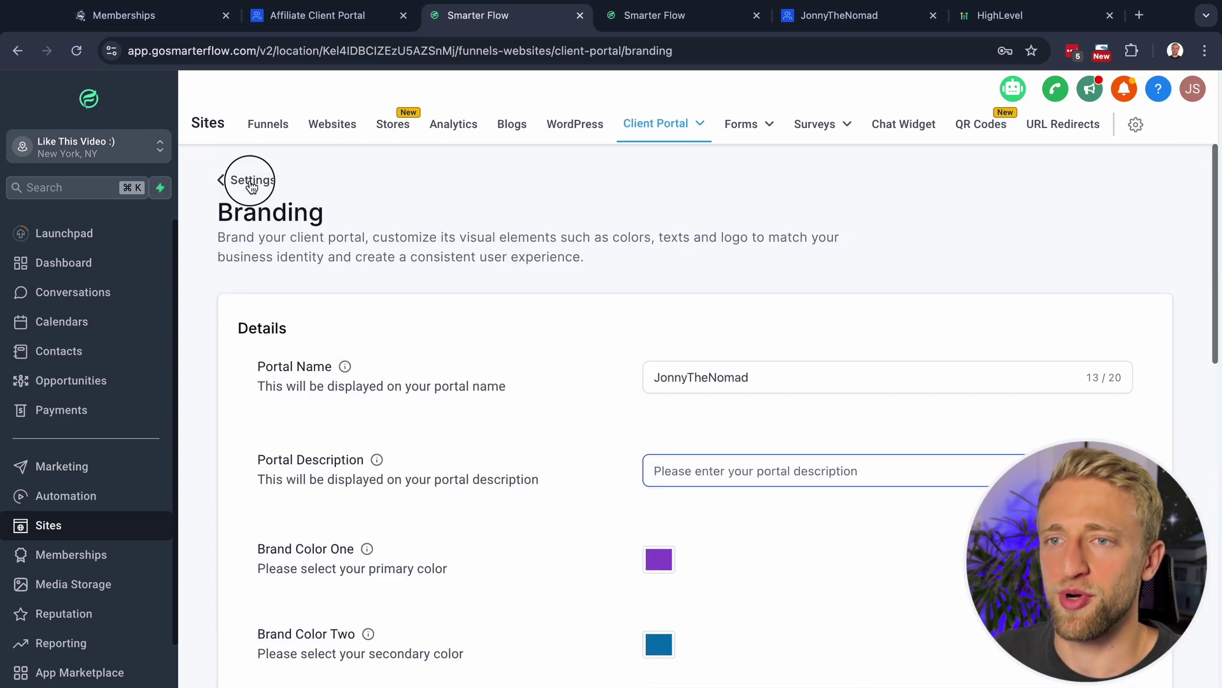
left_click(226, 179)
Review the Client Portal Email Settings: Joined the group, Approved and Declined notifications are enabled.
left_click(845, 398)
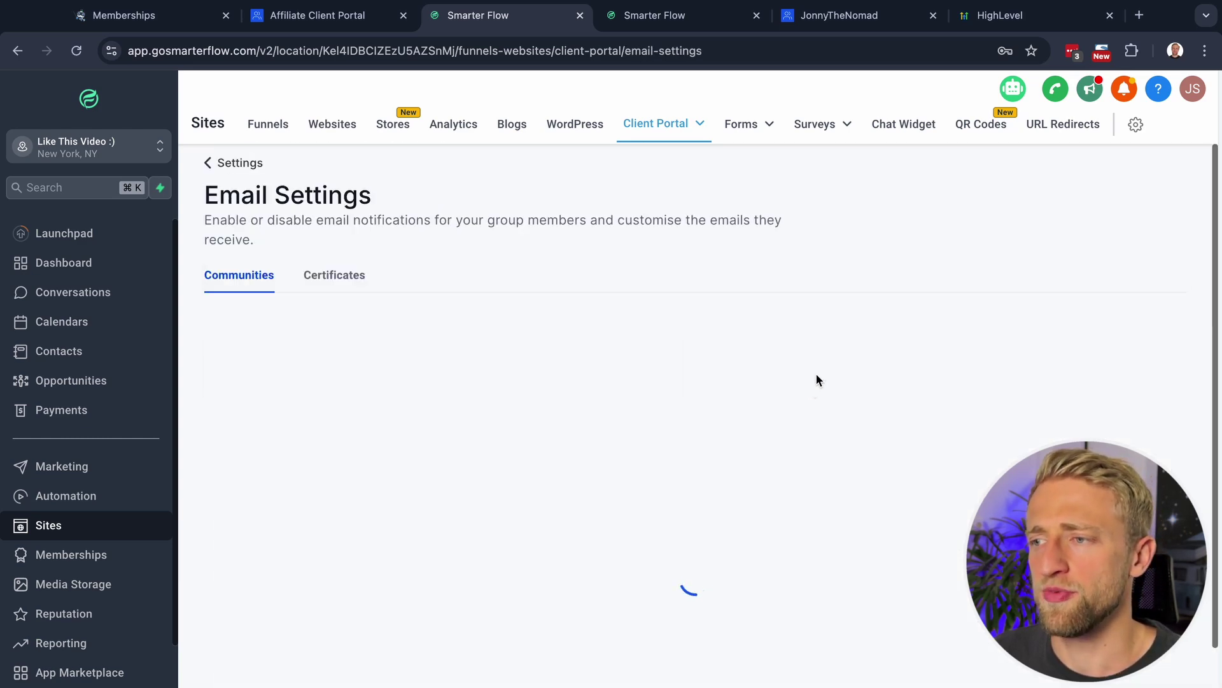
scroll(275, 381, "down", 2)
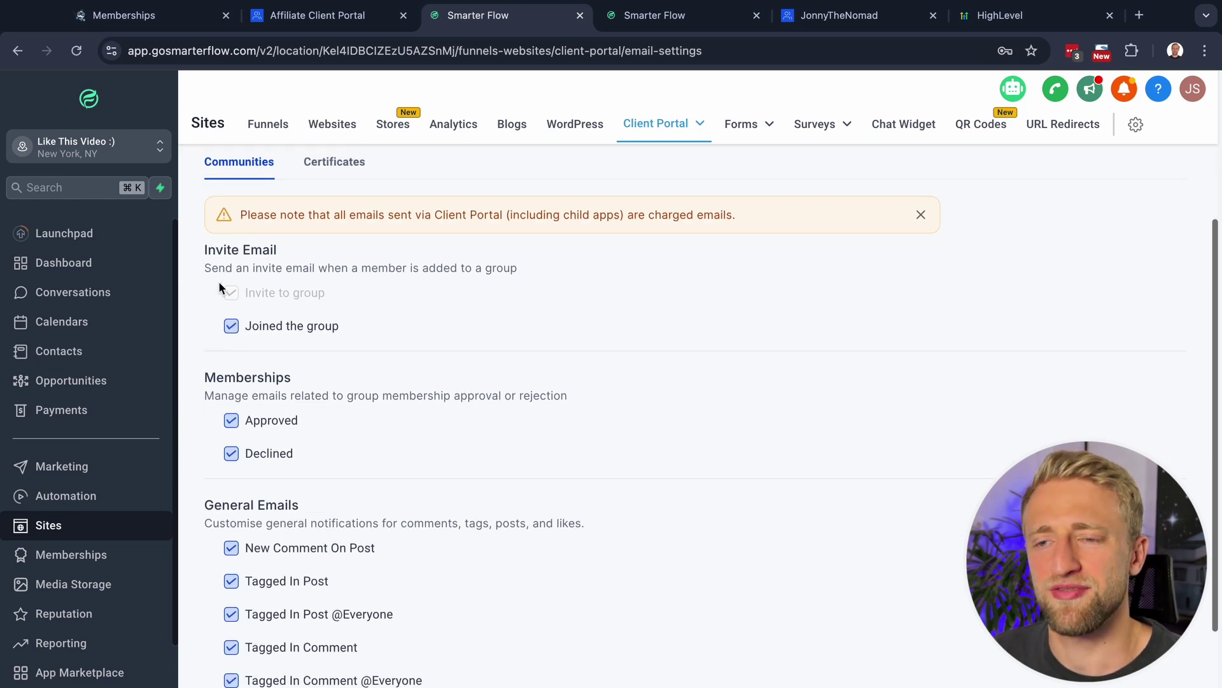
scroll(303, 449, "down", 2)
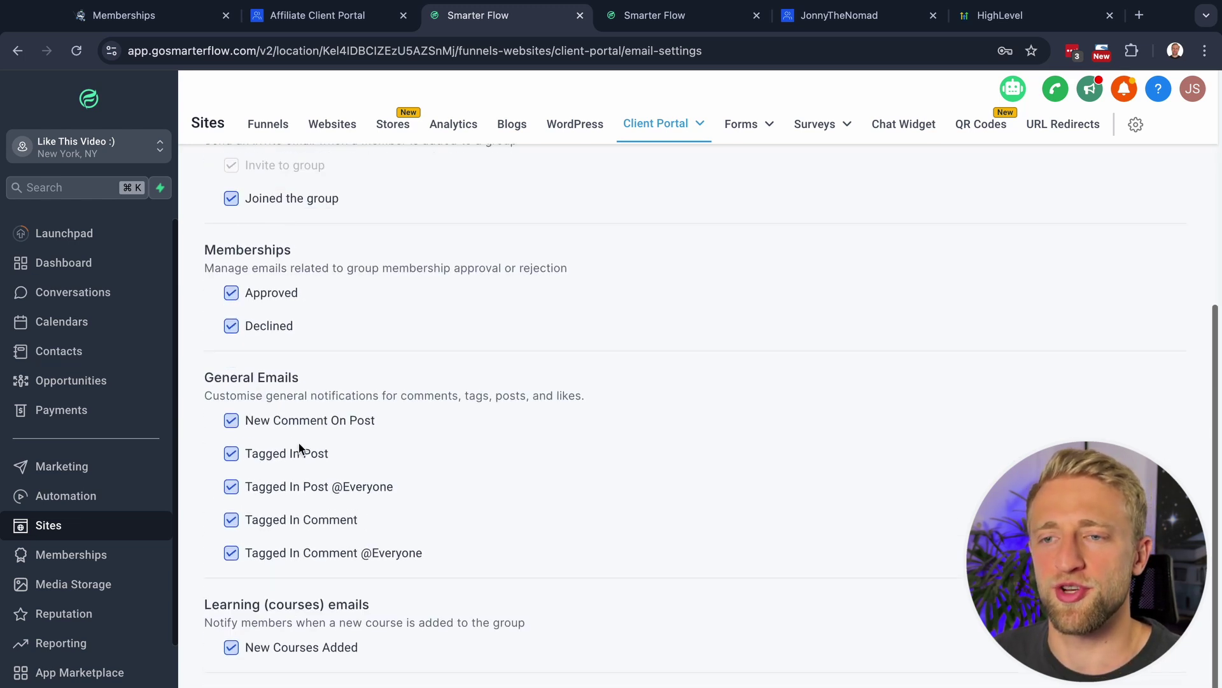
scroll(265, 391, "down", 1)
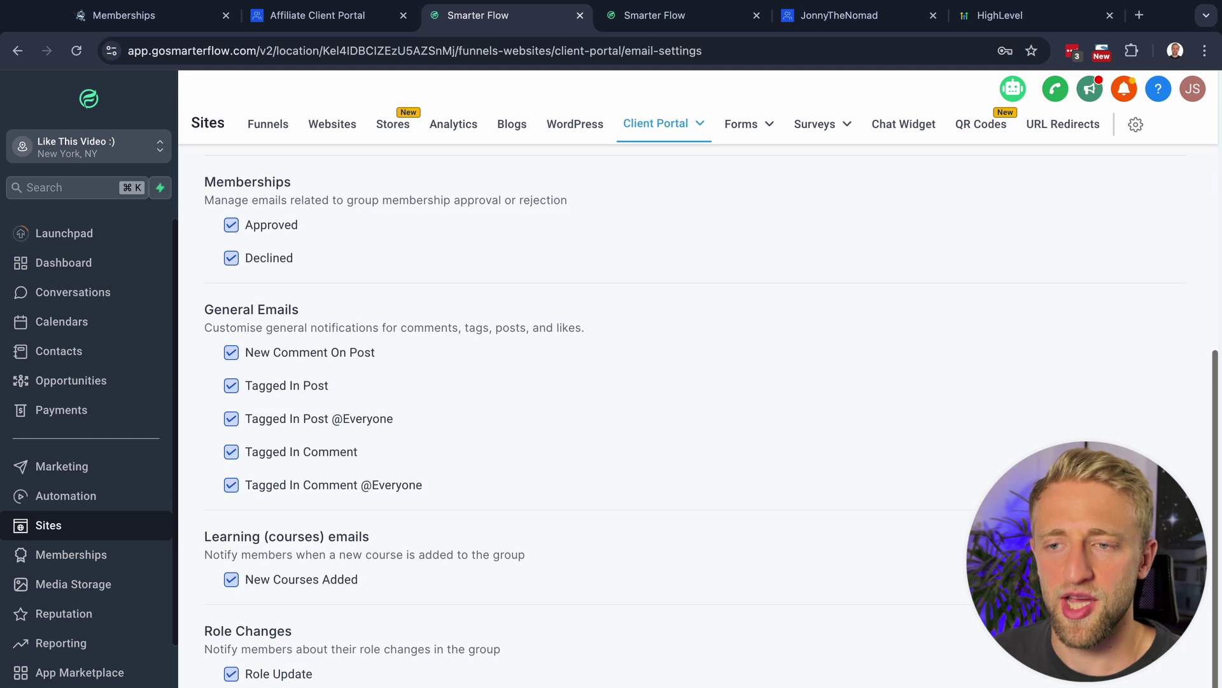
scroll(274, 484, "up", 3)
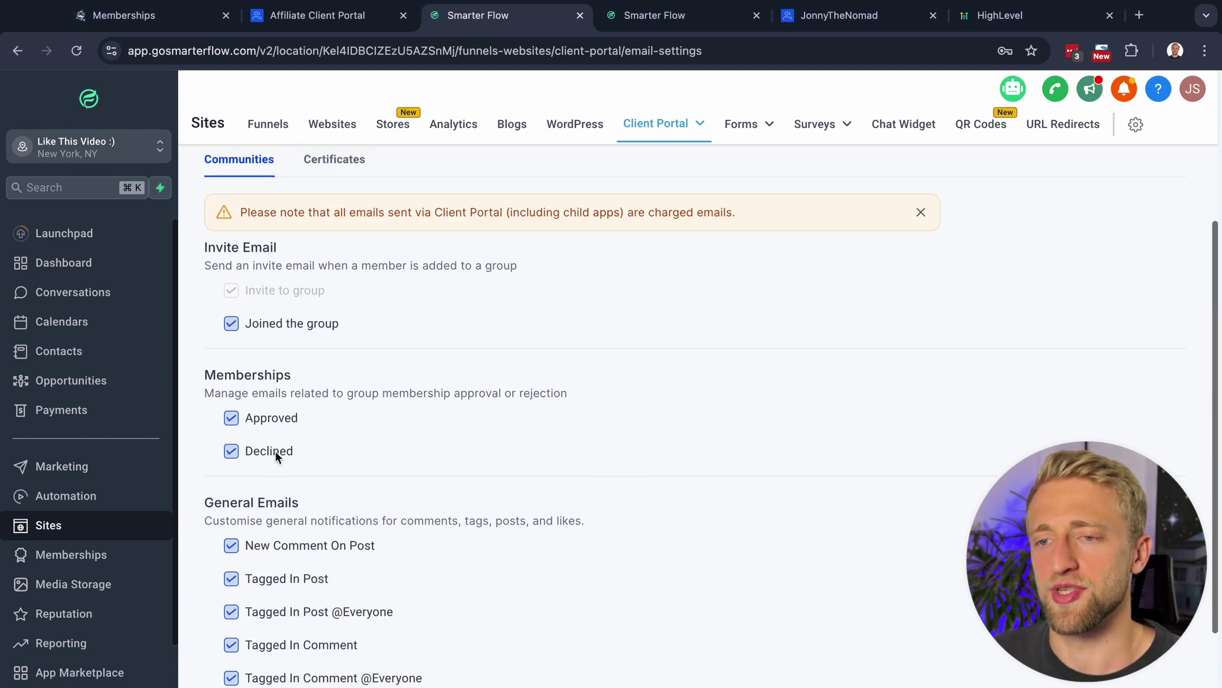
scroll(275, 451, "down", 3)
scroll(449, 340, "up", 5)
left_click(640, 133)
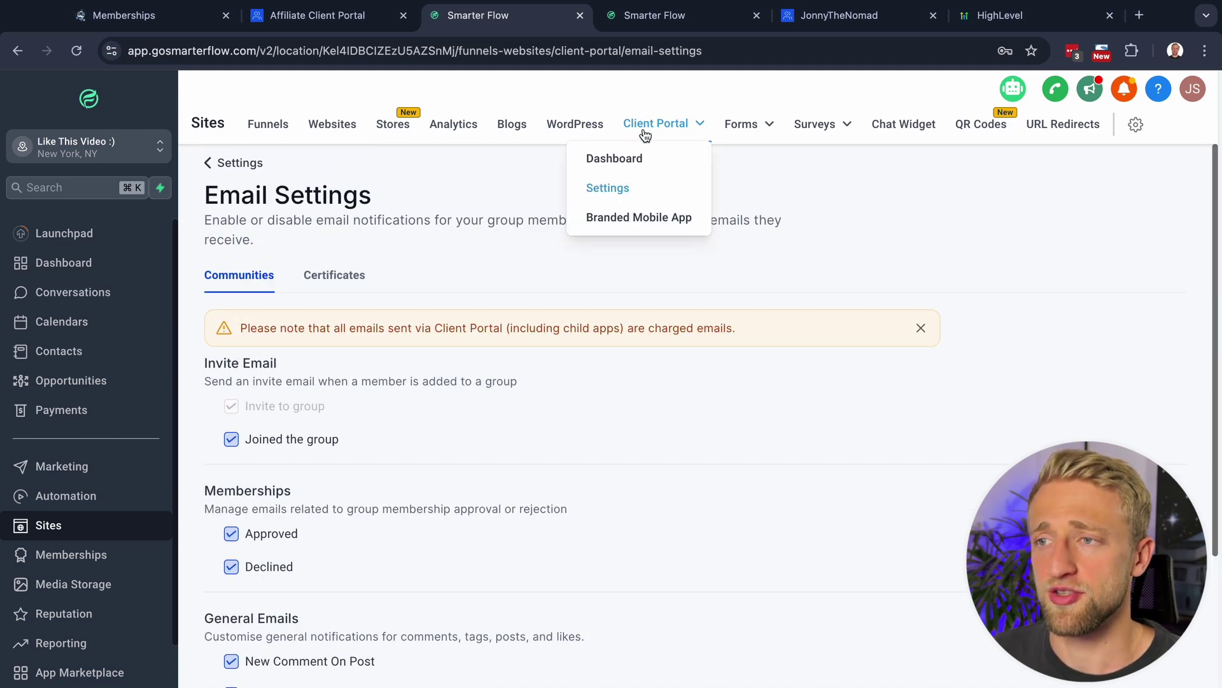
Open Branded Mobile App and bring up its $79/month card-payment subscription offer.
left_click(616, 218)
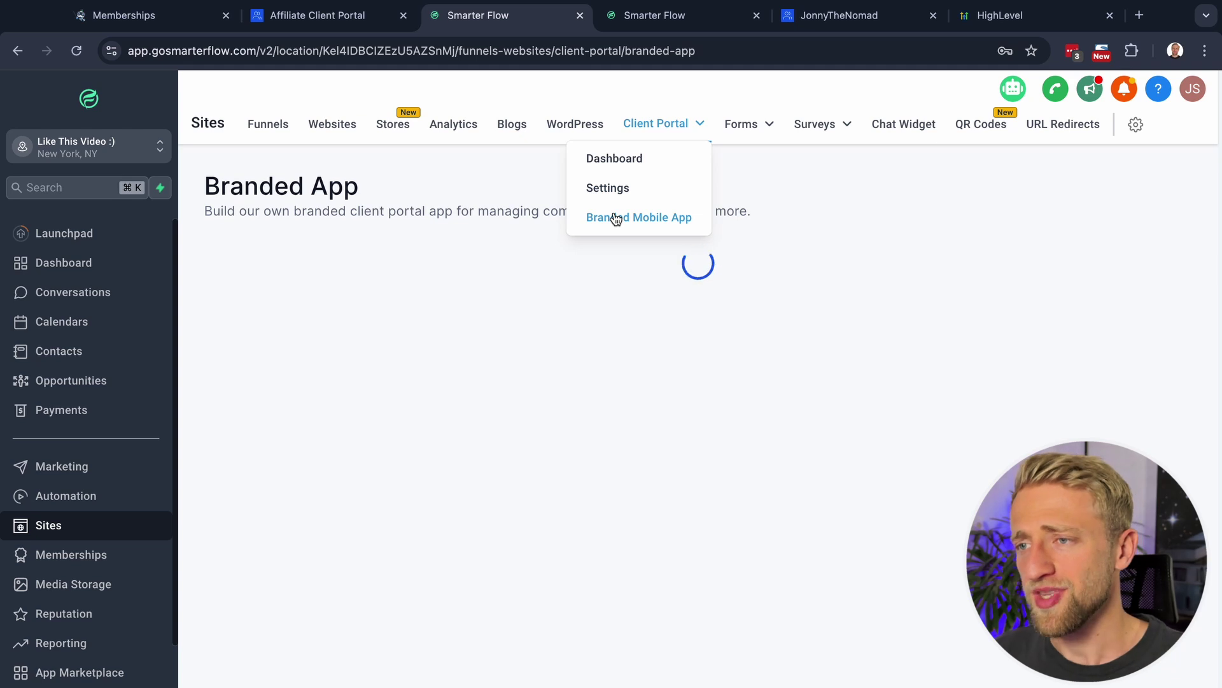
scroll(487, 445, "down", 2)
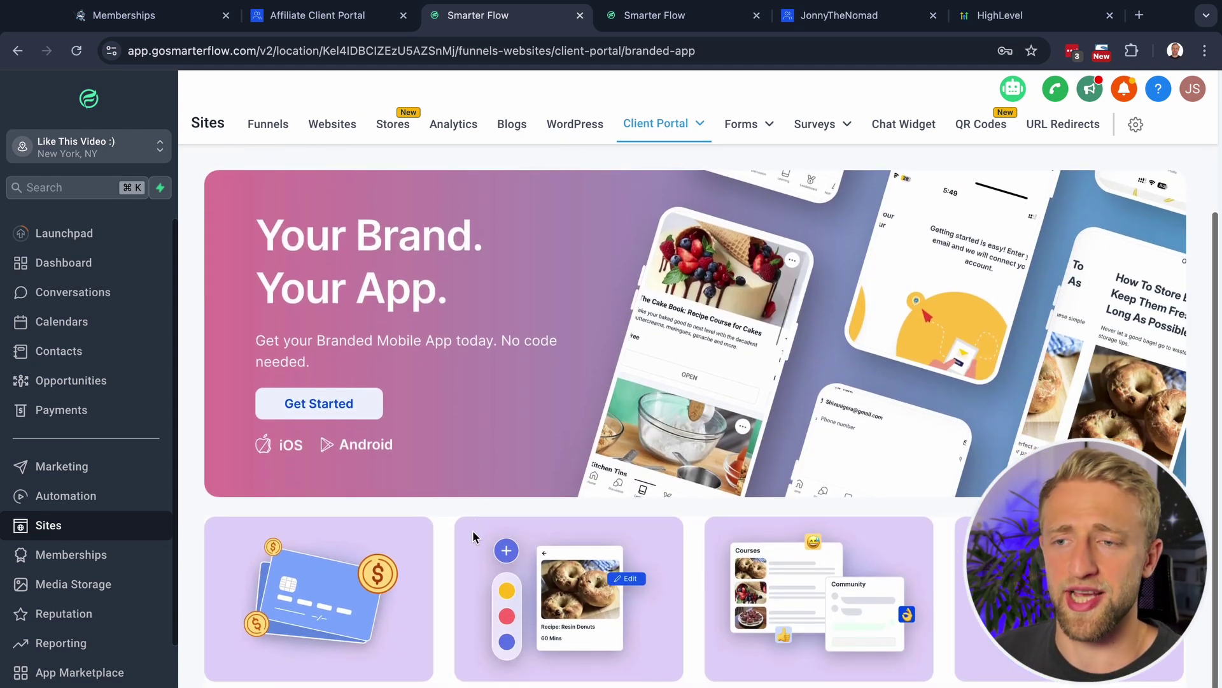
left_click(296, 402)
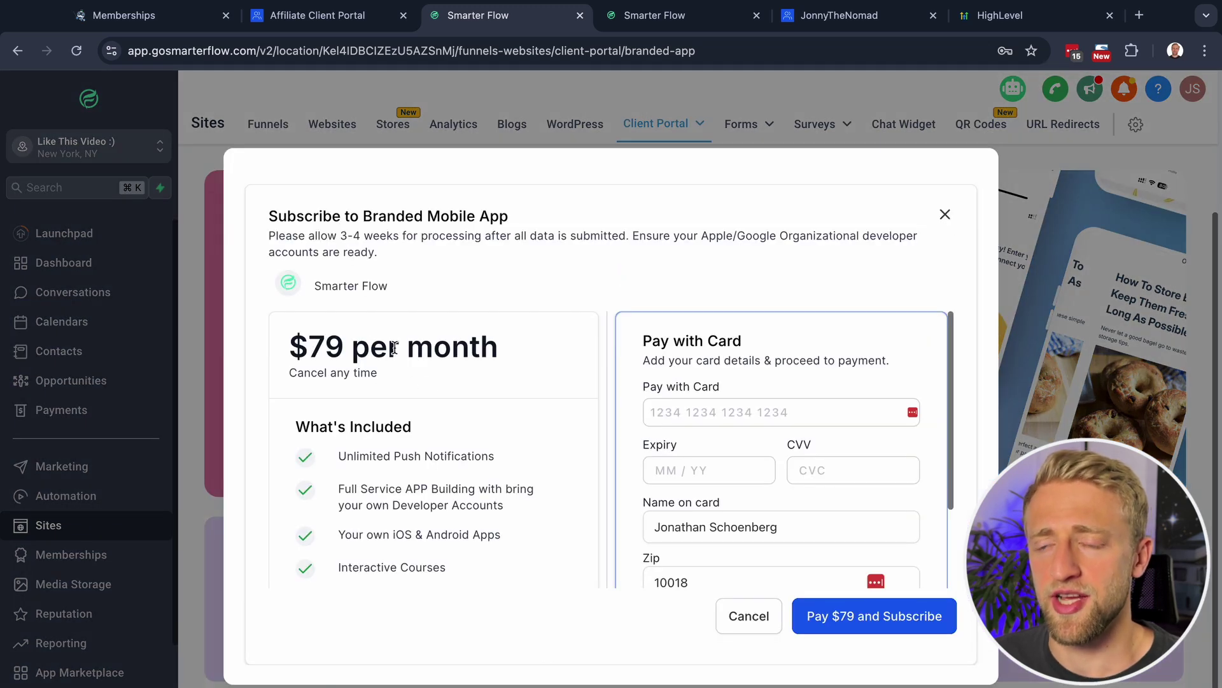
scroll(494, 432, "down", 3)
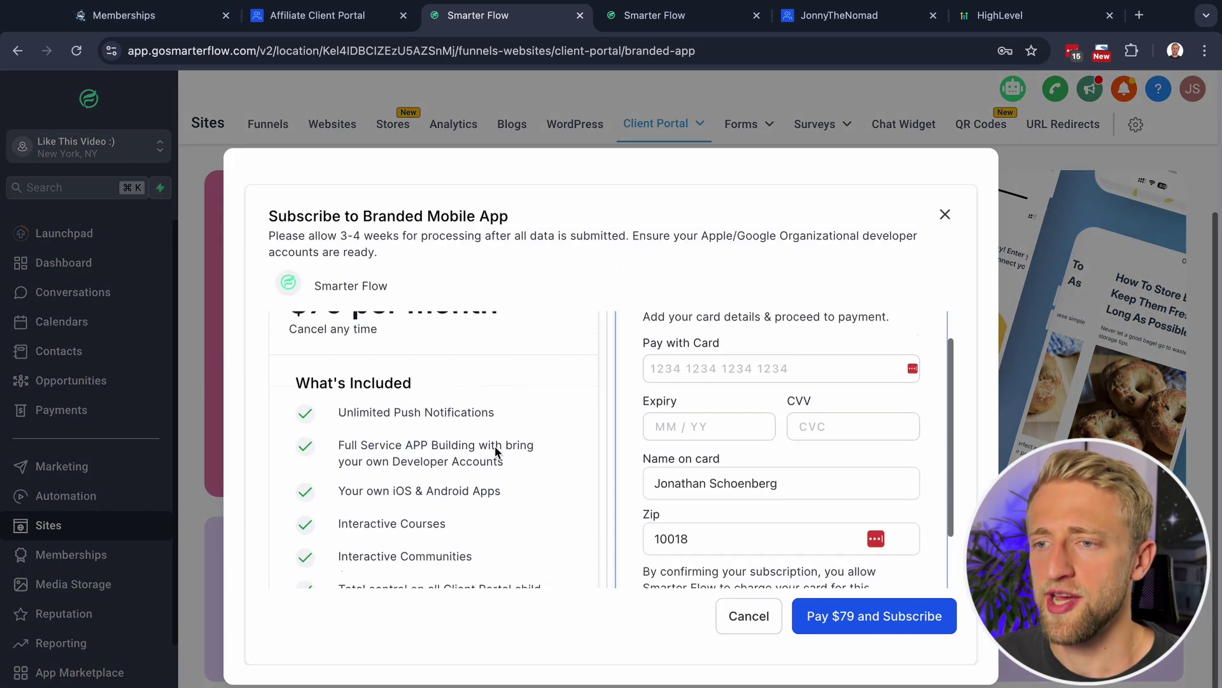
scroll(483, 467, "up", 3)
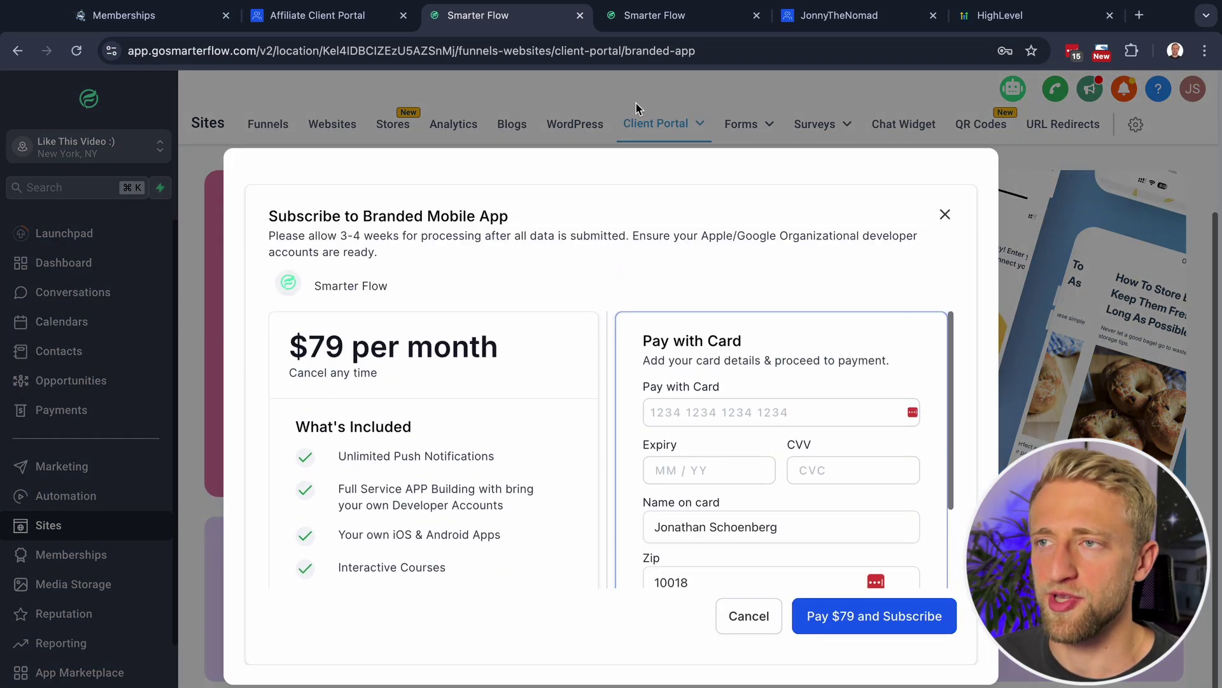
In the agency's Mobile App Reselling options, check the $79 resale price, $49 cost and $30 profit.
left_click(649, 14)
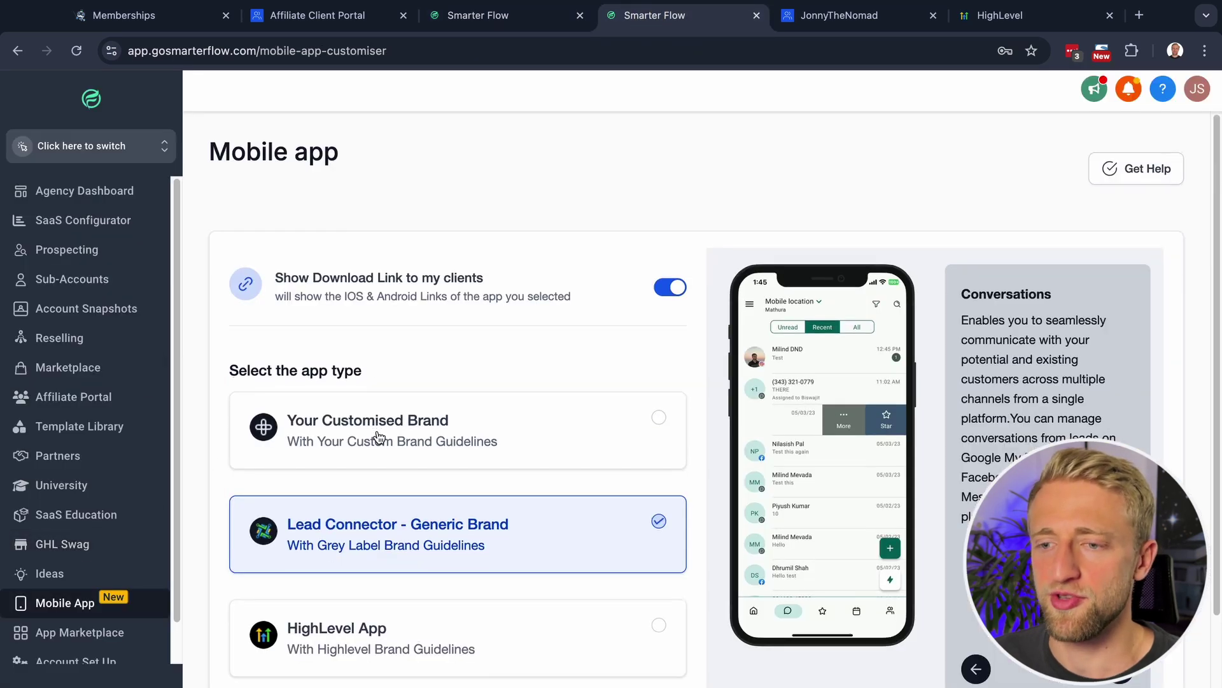
scroll(380, 443, "down", 3)
scroll(380, 441, "up", 3)
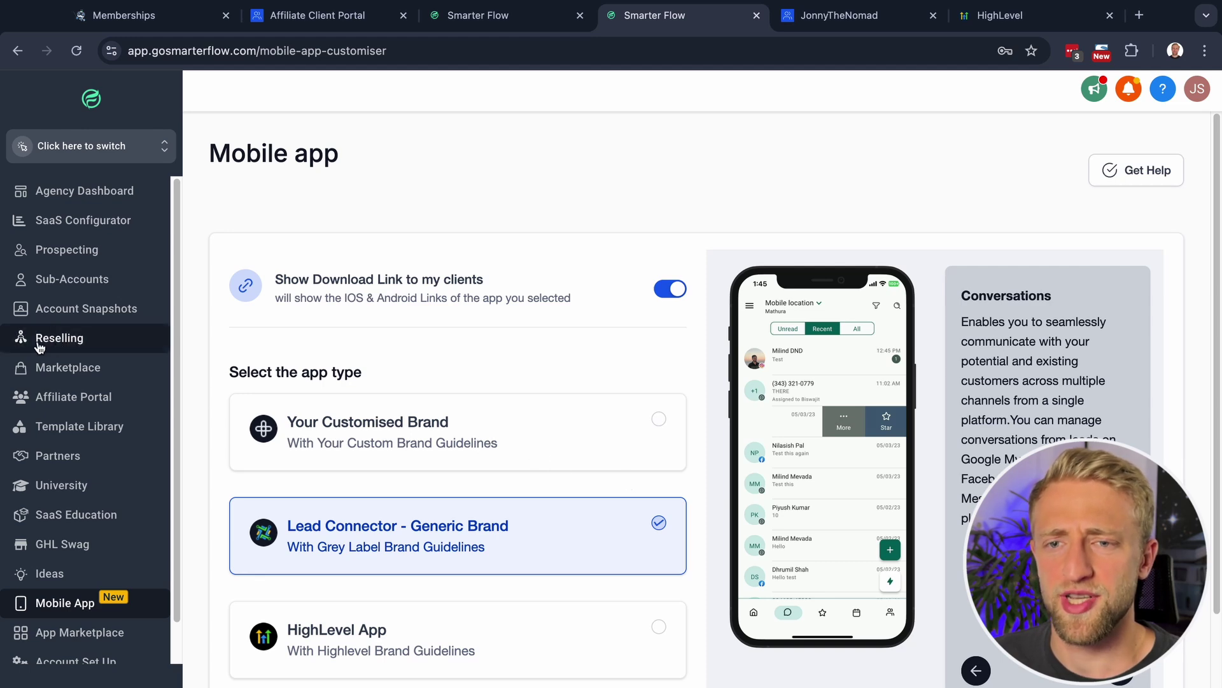
left_click(68, 345)
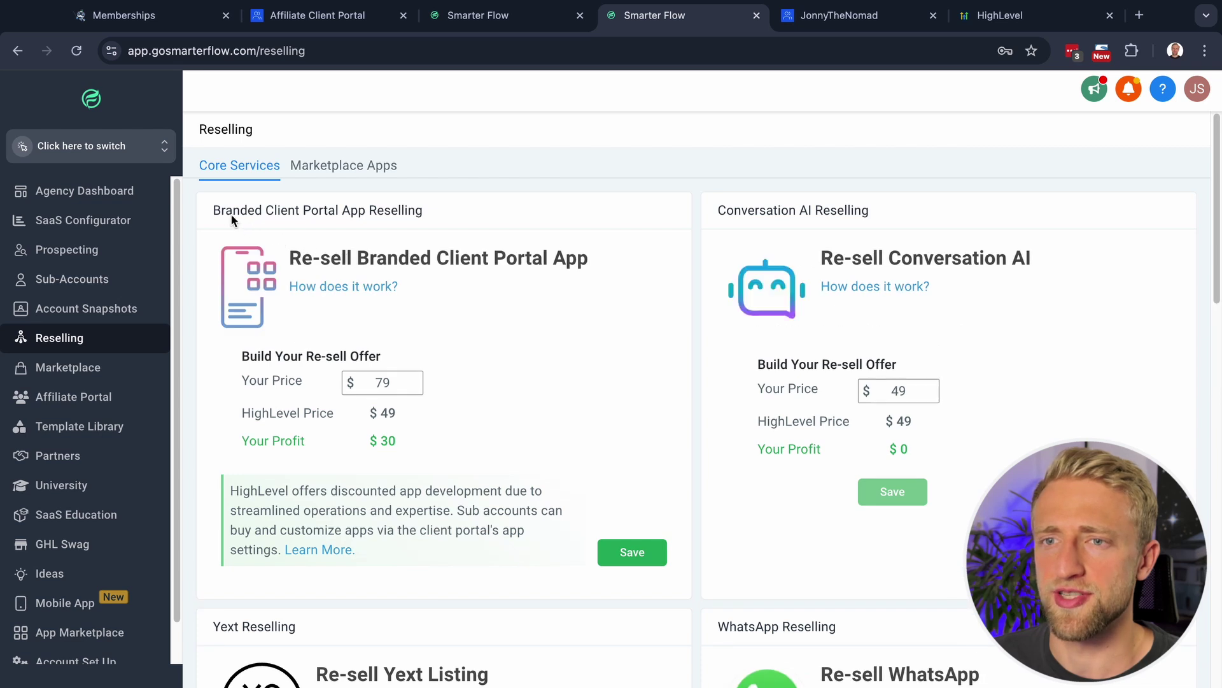
left_click_drag(215, 215, 446, 211)
left_click(392, 218)
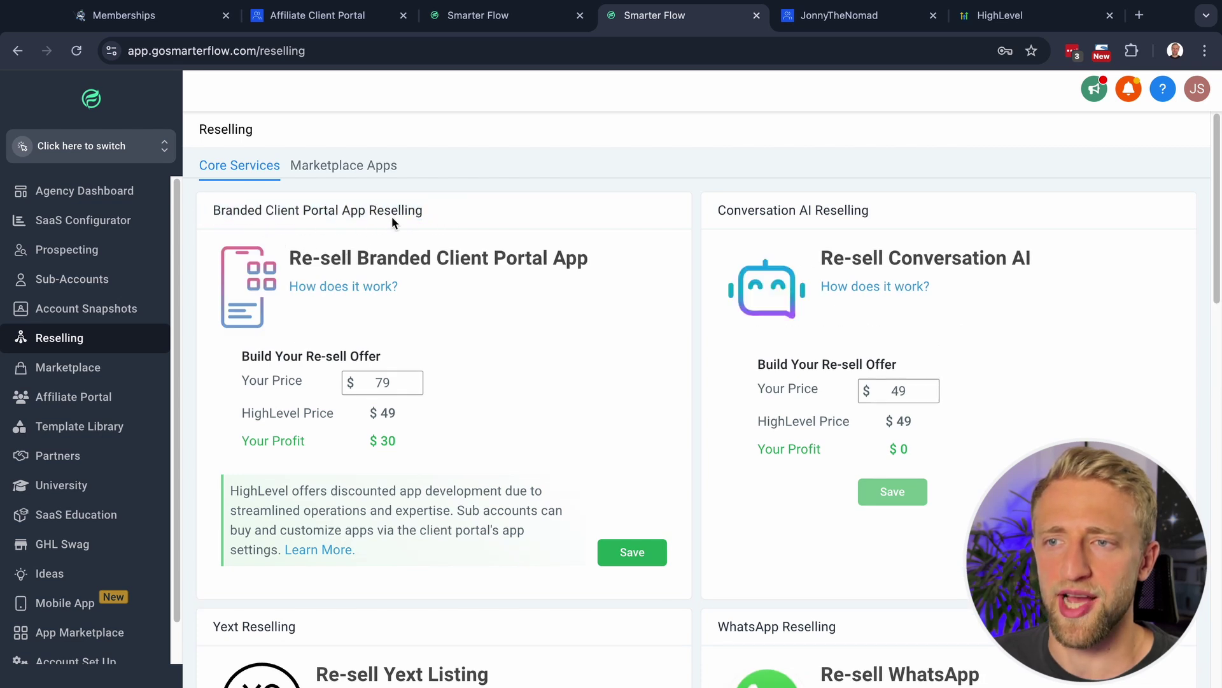
left_click(379, 415)
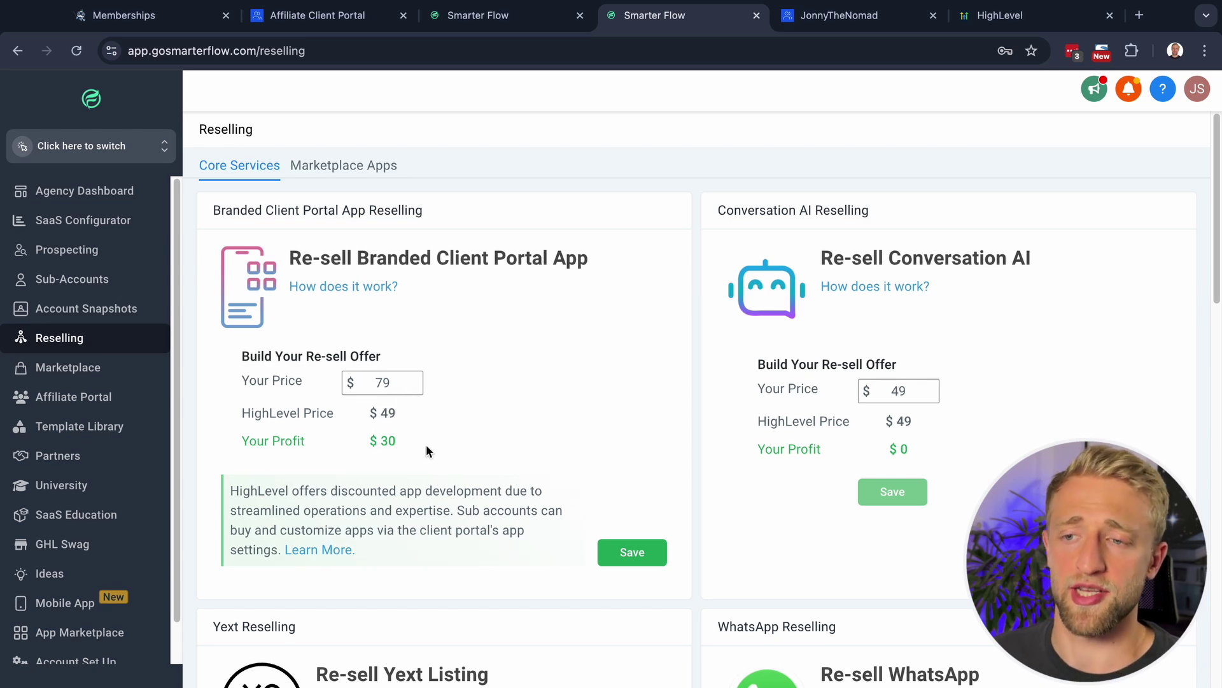
Back in the sub-account, dismiss the Branded Mobile App subscription offer.
left_click(506, 22)
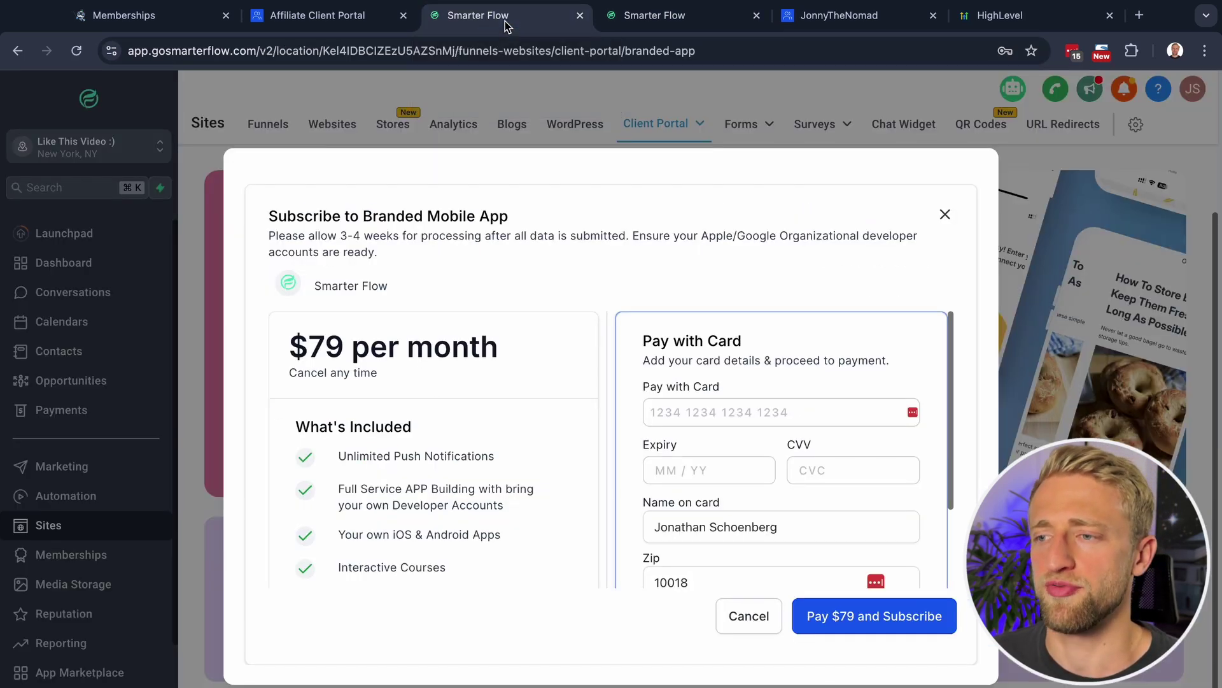
scroll(611, 322, "down", 2)
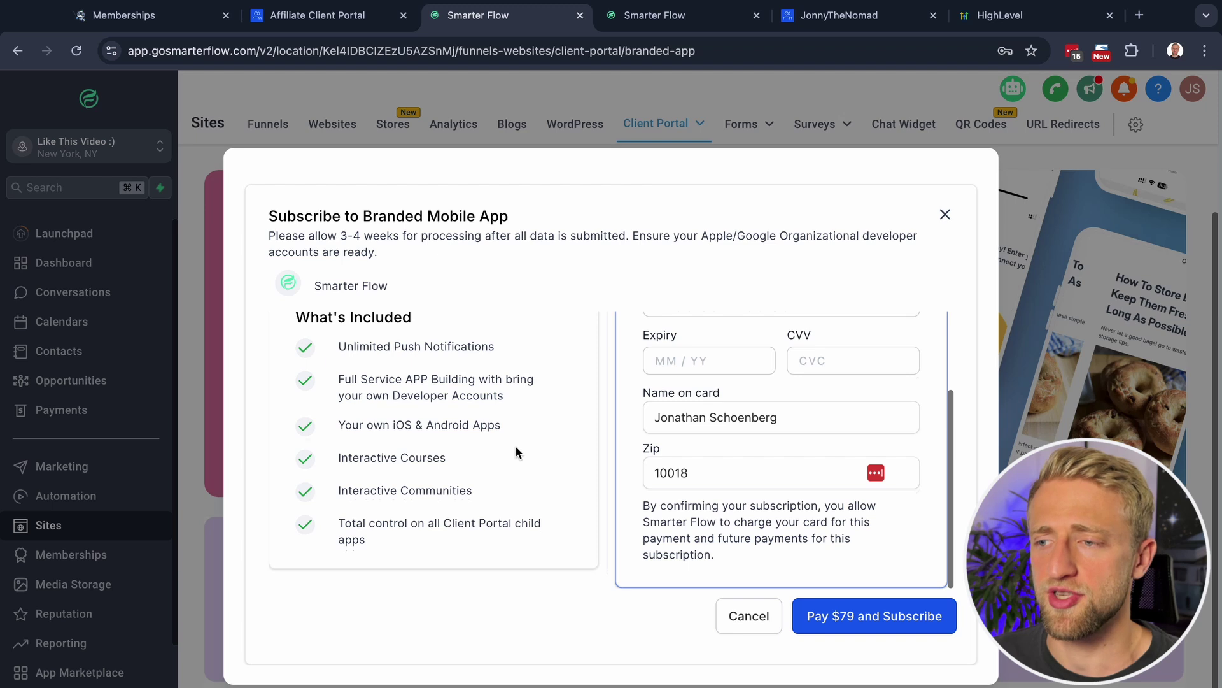
scroll(517, 452, "up", 2)
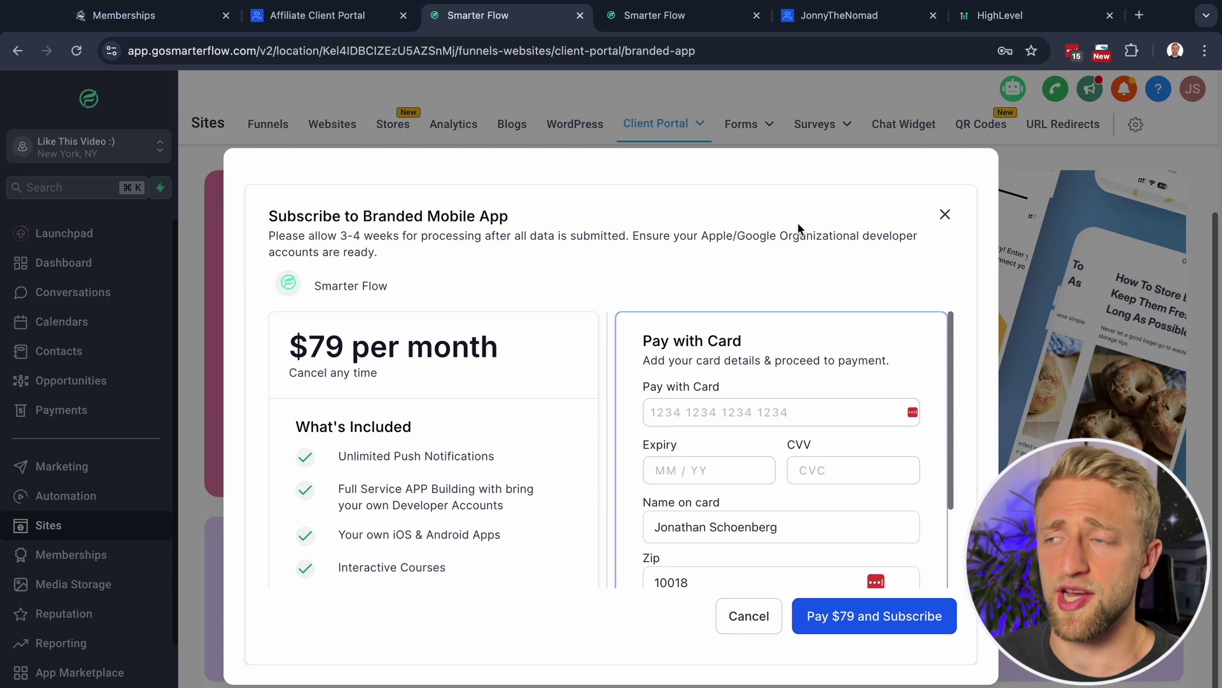
left_click(945, 215)
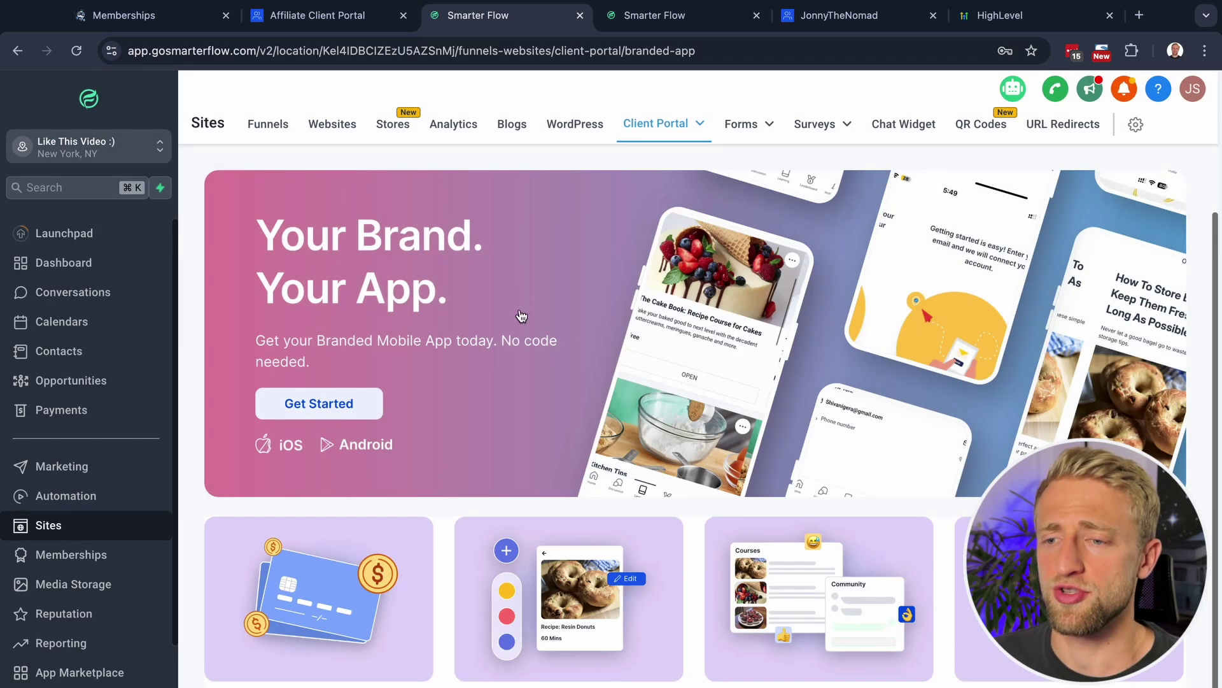
scroll(548, 392, "up", 2)
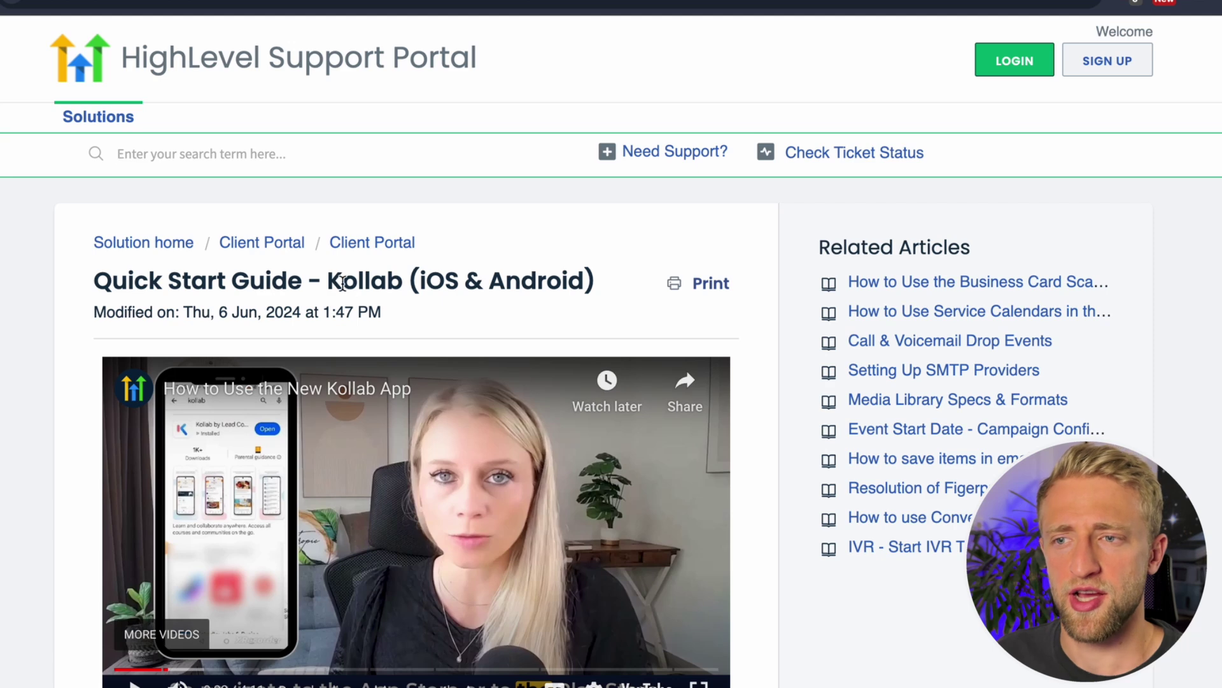
Highlight the Kollab app name in the Quick Start Guide article title.
left_click_drag(330, 280, 592, 281)
left_click(22, 345)
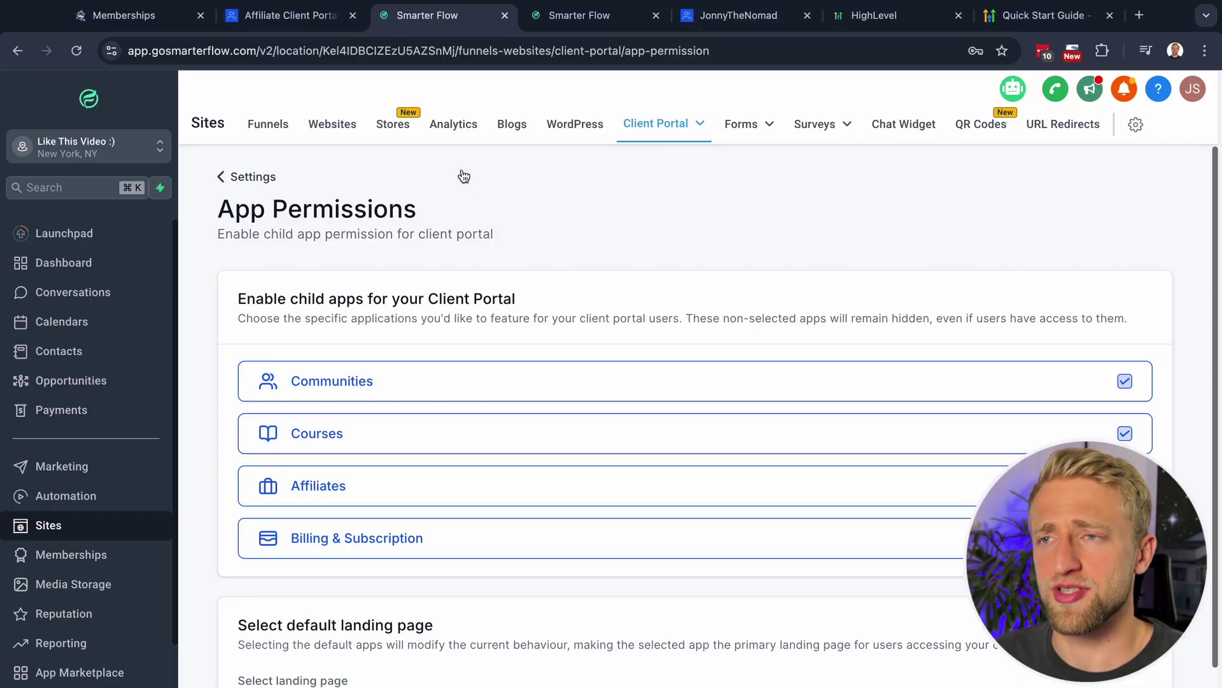
Switch to the affiliate portal's member view and inspect its full web address.
left_click(282, 26)
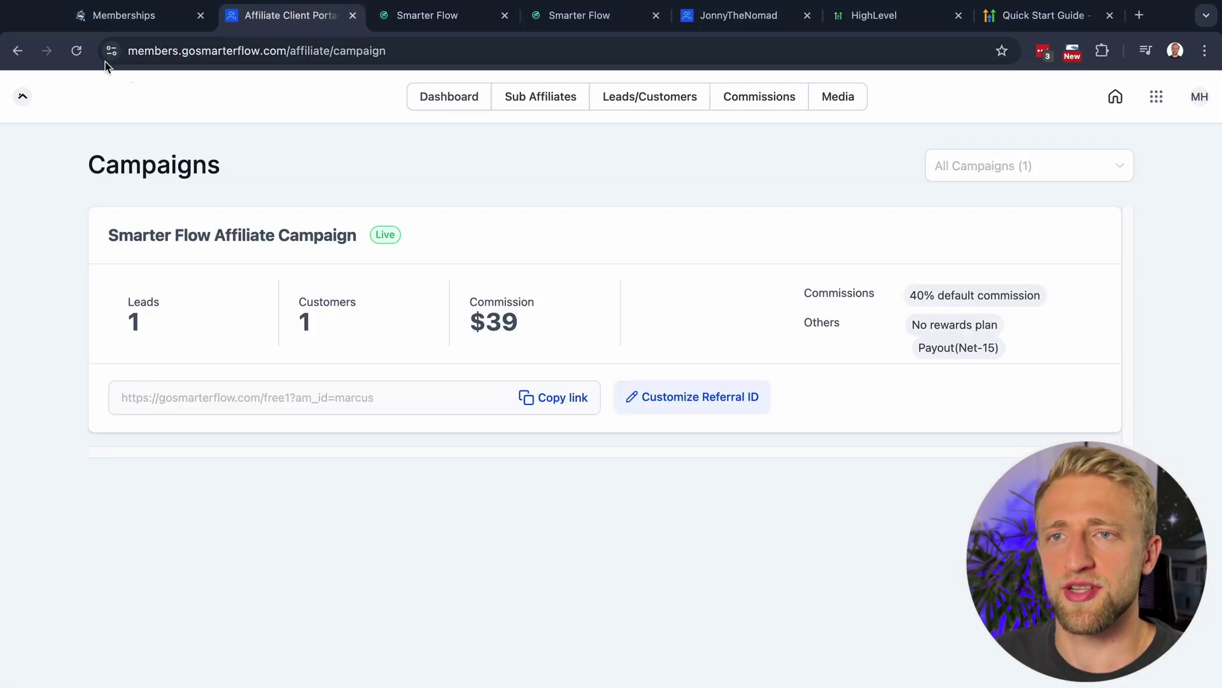
left_click(130, 51)
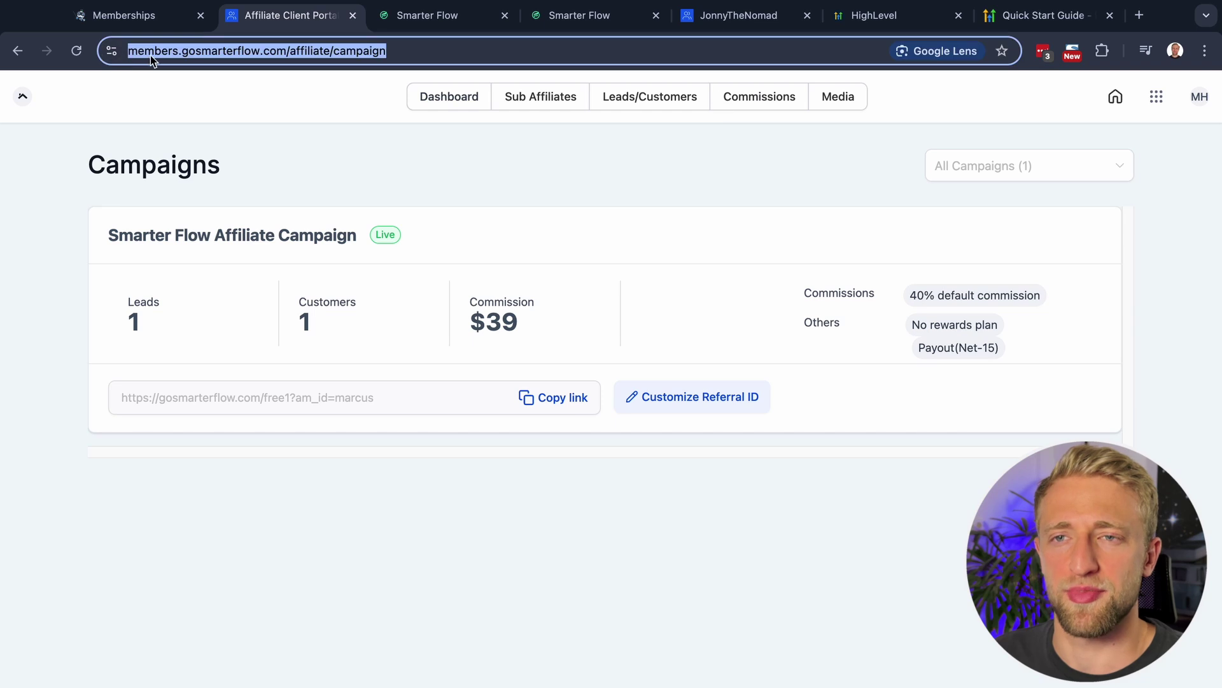
left_click(137, 52)
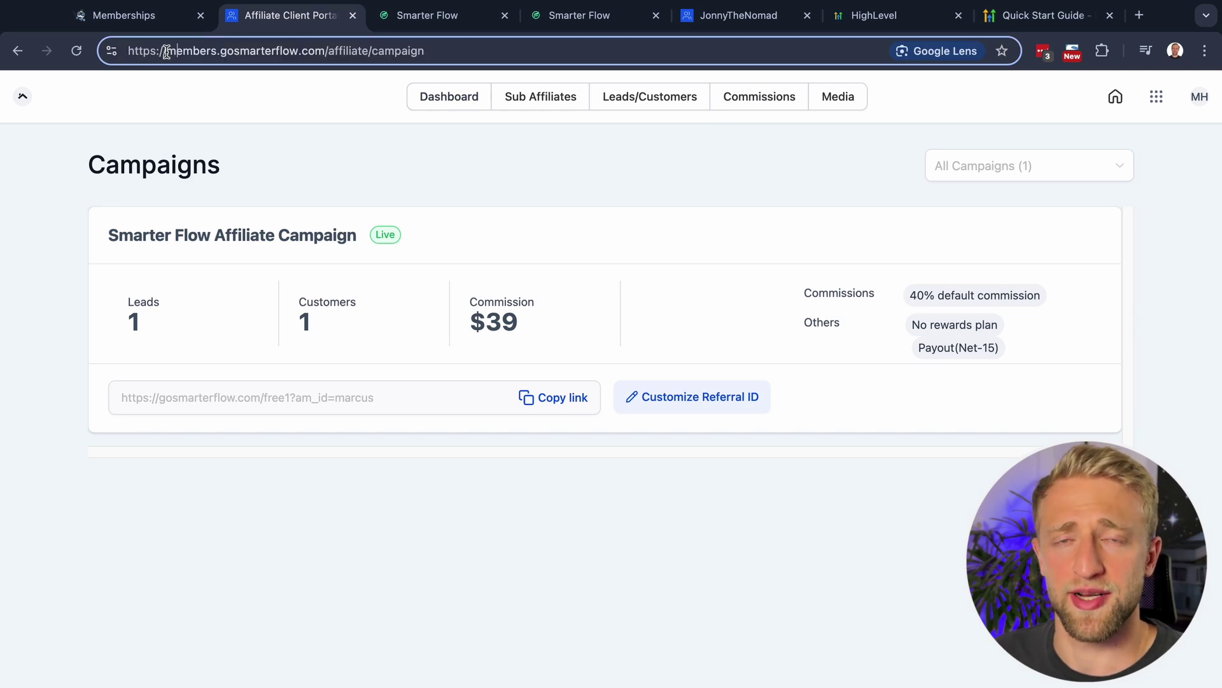
left_click_drag(166, 52, 426, 57)
left_click(333, 139)
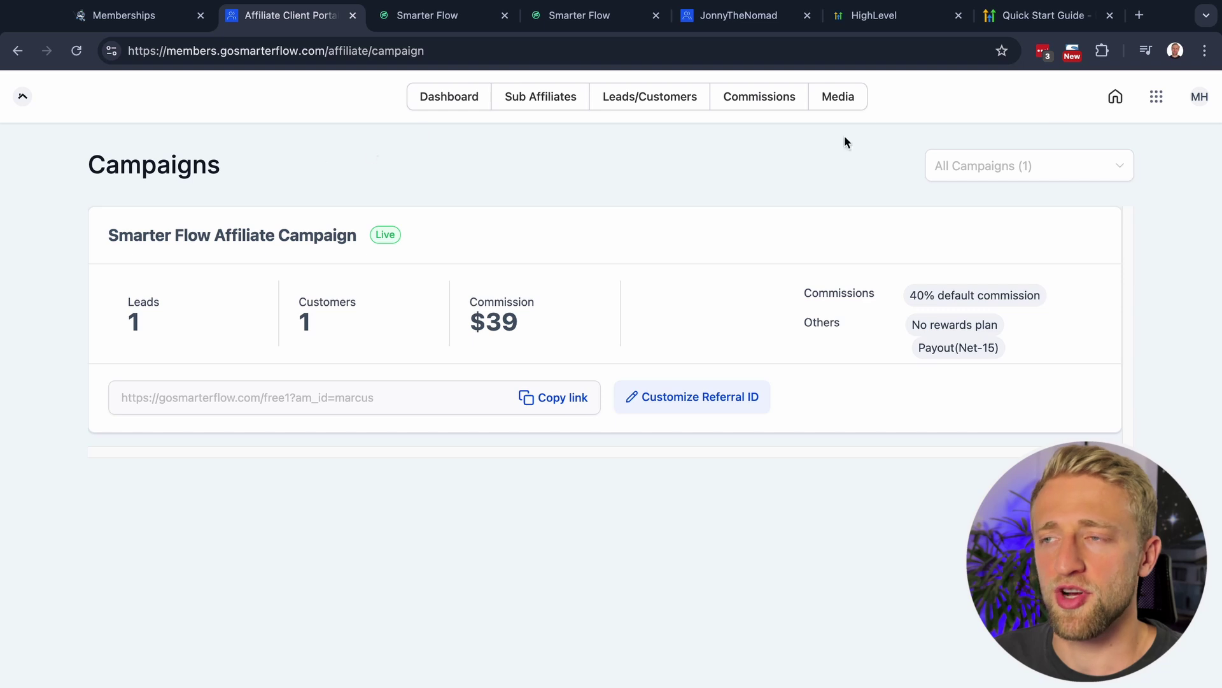
Glance at the member apps list, then open the empty Sub Affiliates page.
left_click(1154, 104)
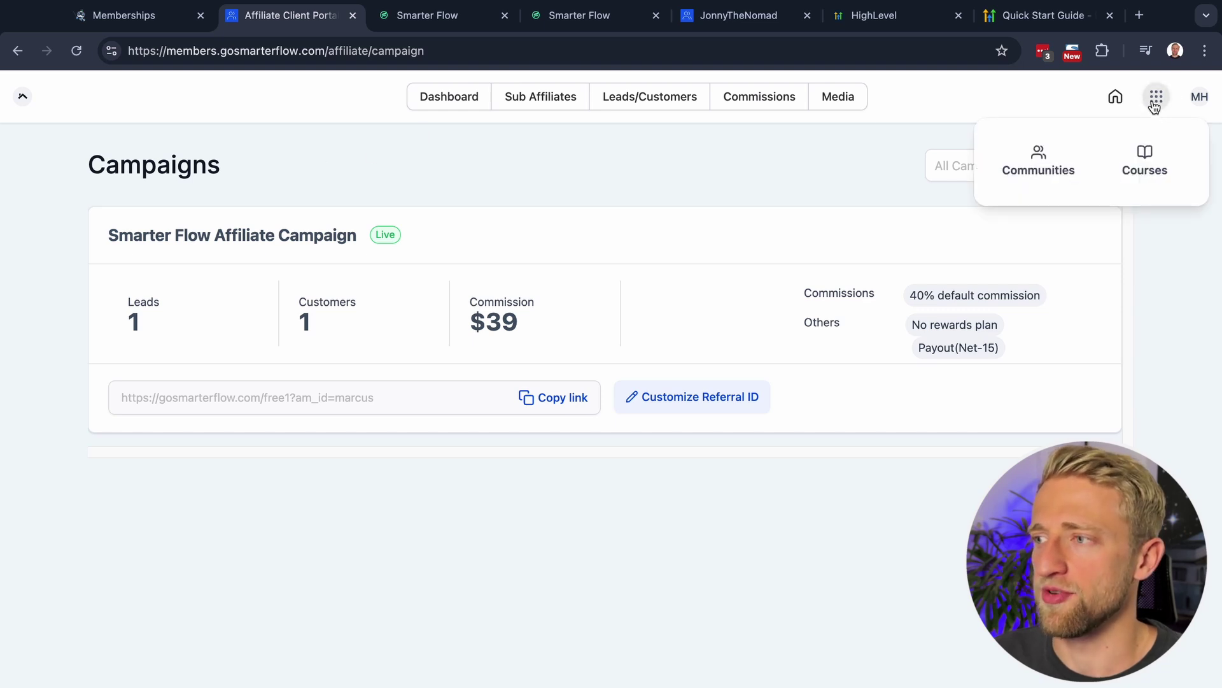
left_click(854, 148)
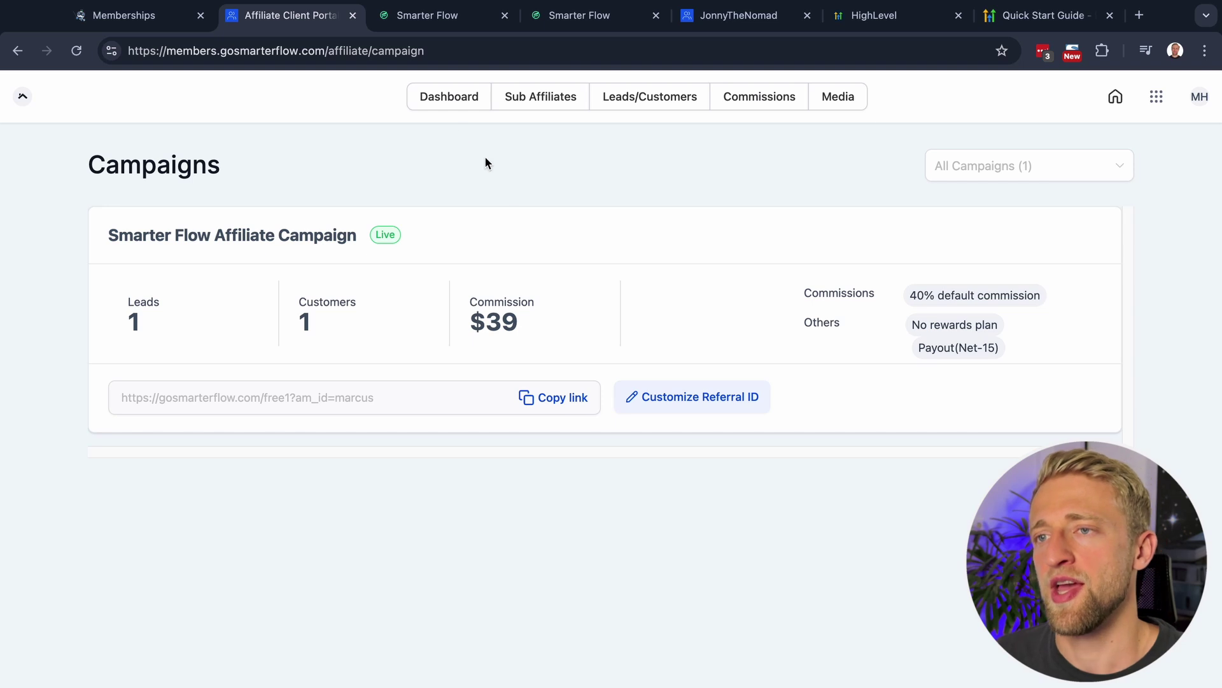
left_click(532, 101)
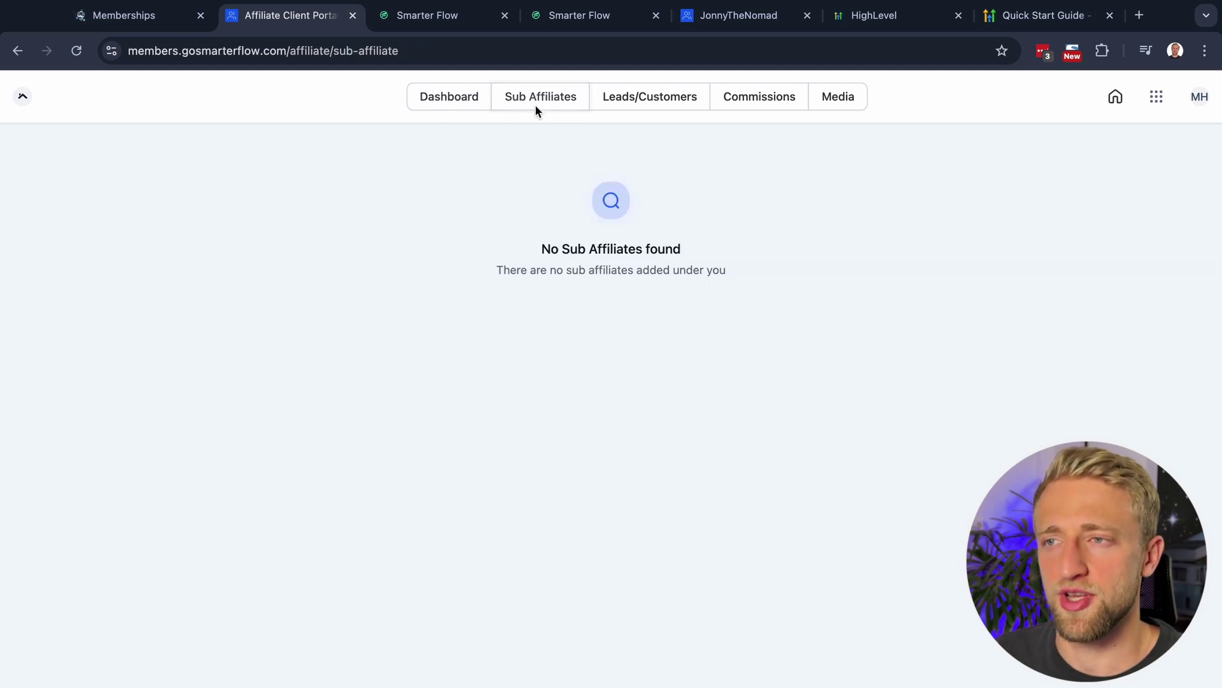
Visit the affiliate portal's Leads/Customers, Commissions and Media pages in turn.
left_click(636, 100)
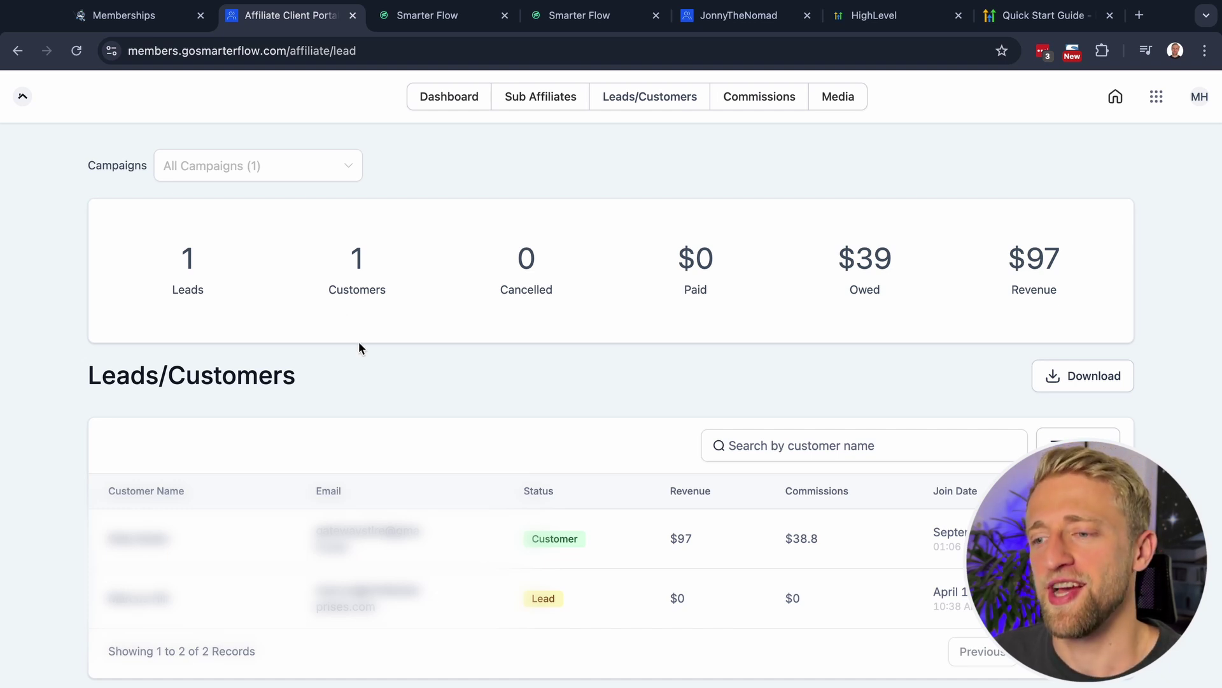
left_click(729, 107)
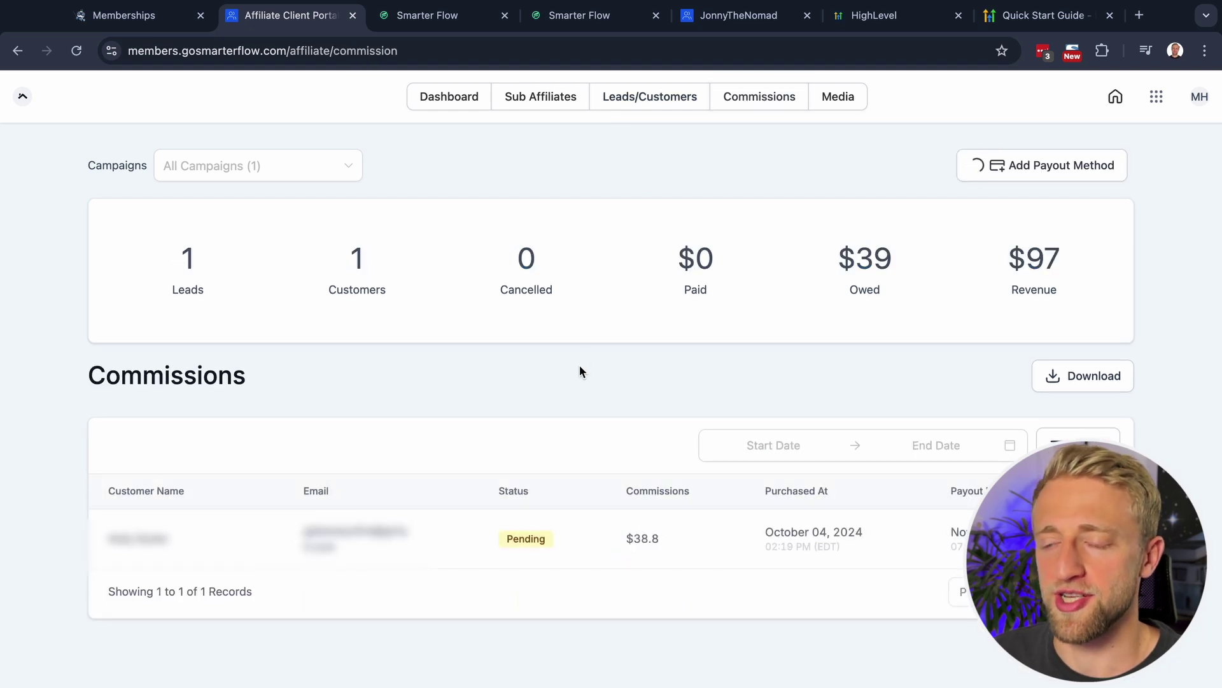
left_click(839, 110)
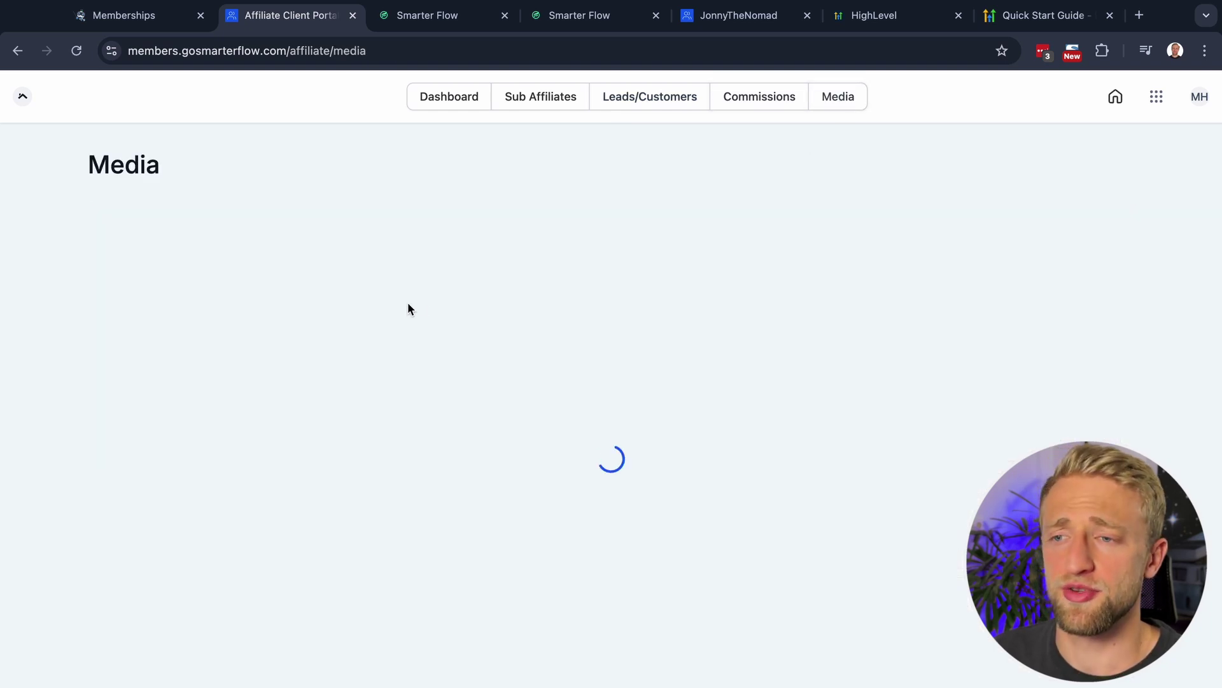